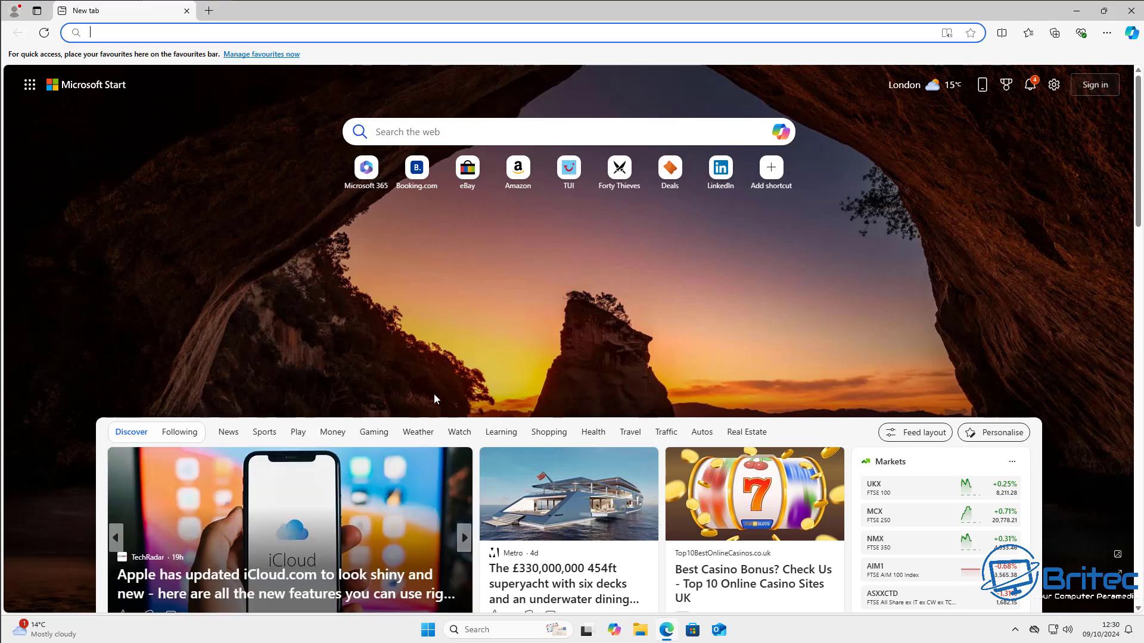
# Switch Show feed and Show promoted links to Off in the new tab Page settings
pyautogui.scroll(-20, 434, 394)
pyautogui.scroll(20, 421, 396)
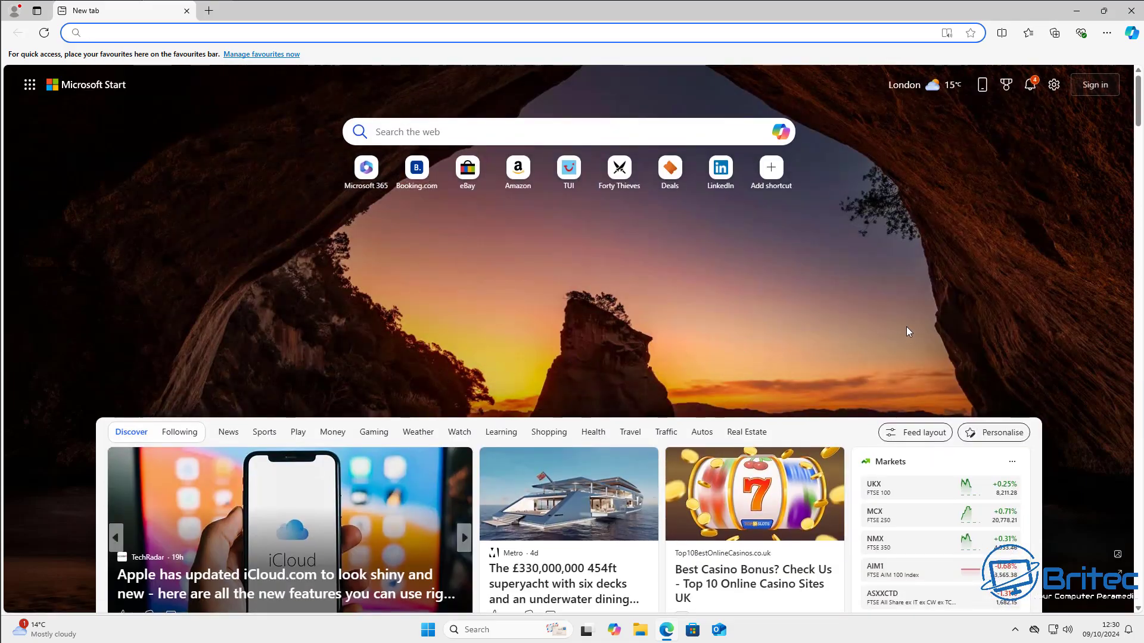
pyautogui.click(1054, 87)
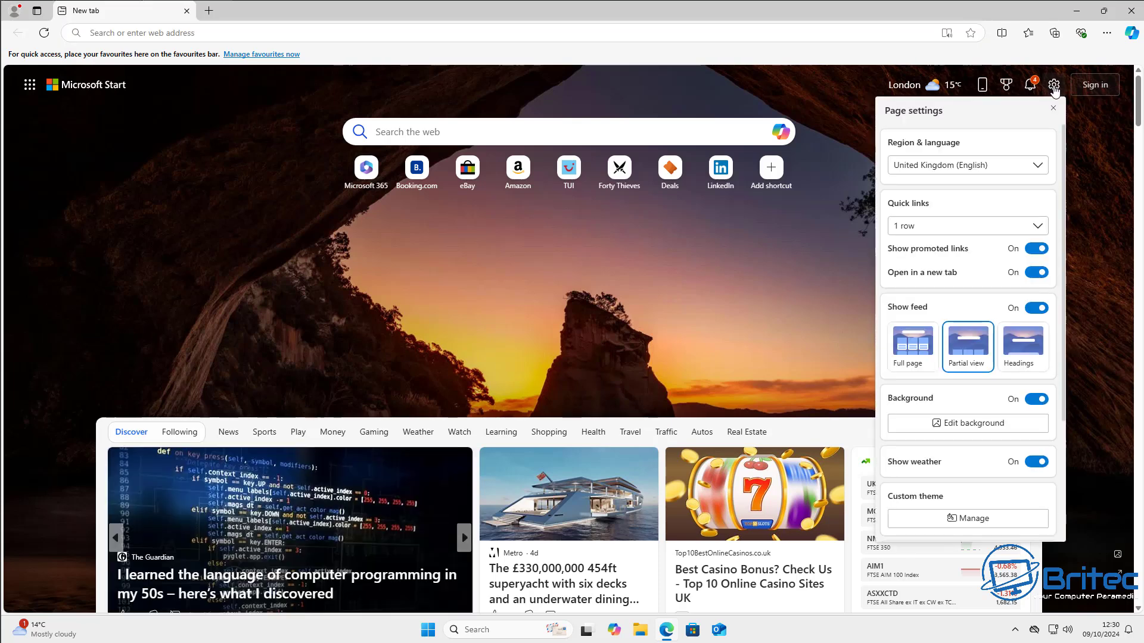
pyautogui.click(1038, 310)
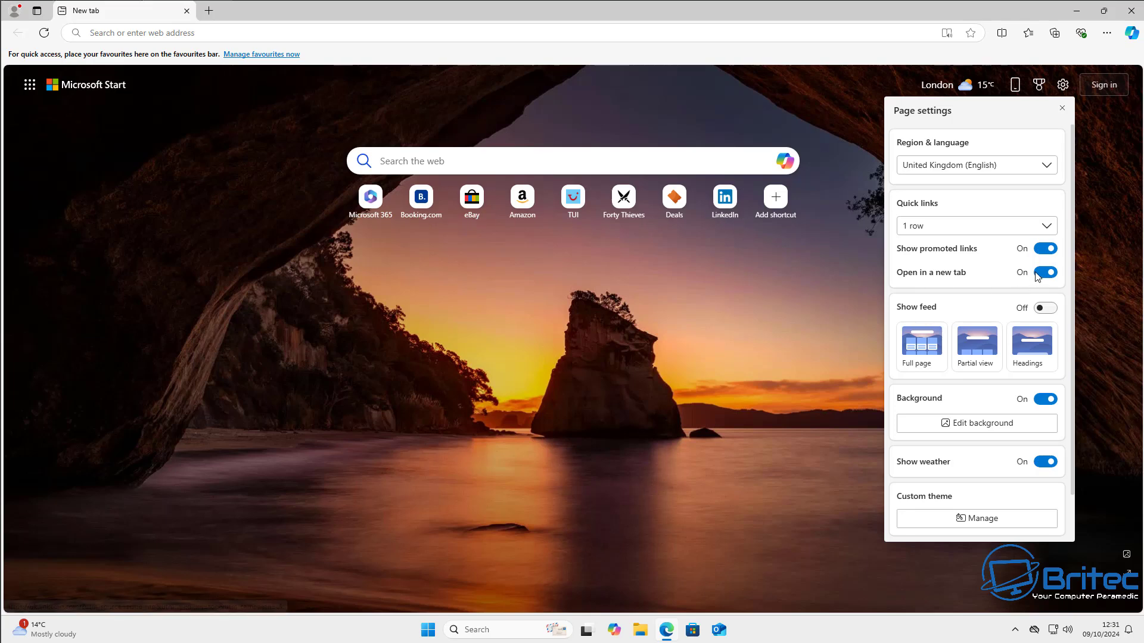
pyautogui.click(1047, 249)
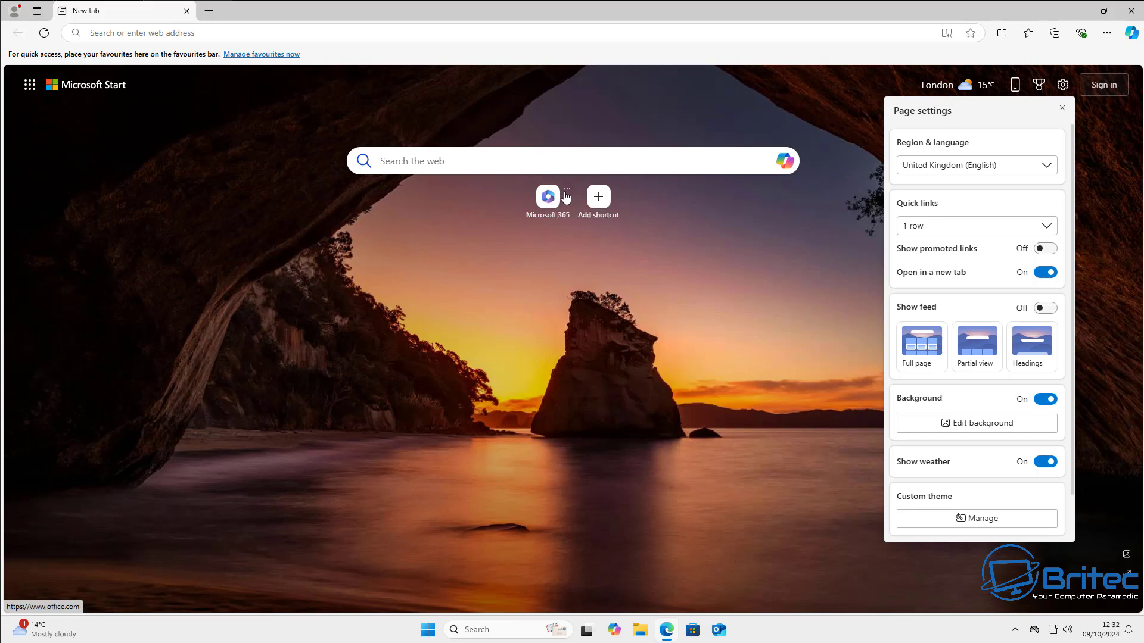
# Remove the Microsoft 365 shortcut from the new tab page
pyautogui.click(566, 194)
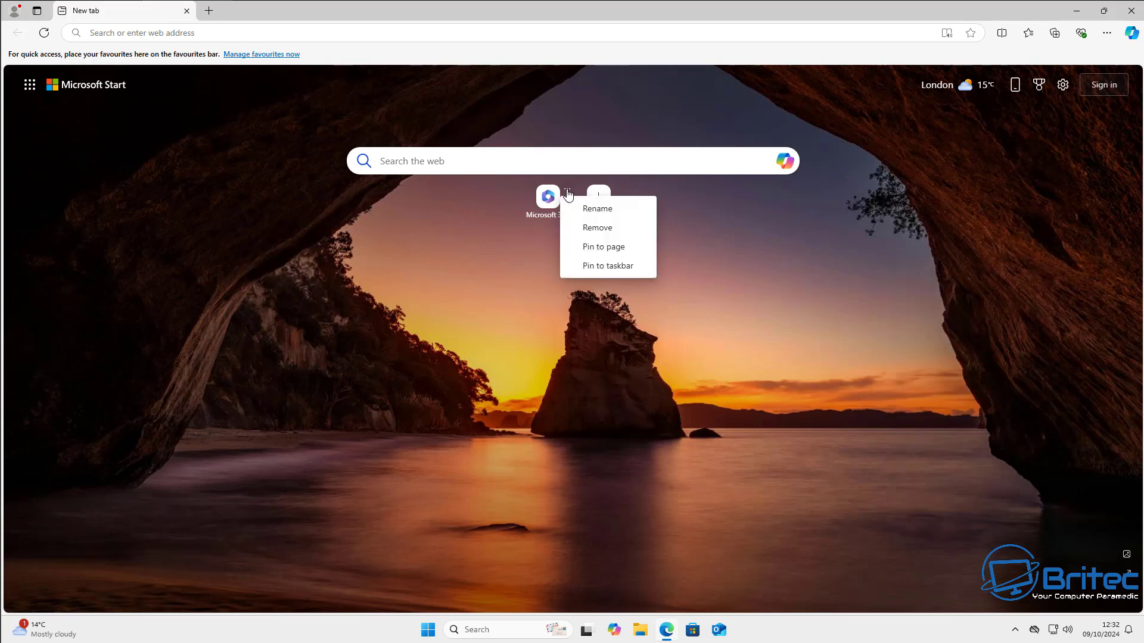
pyautogui.click(588, 229)
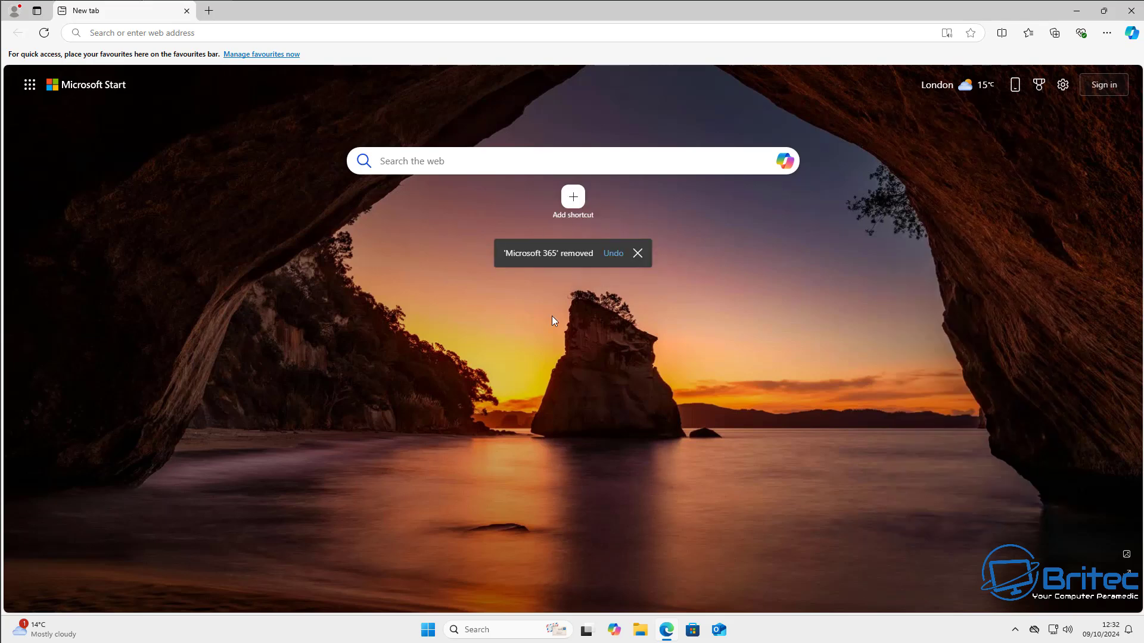
pyautogui.click(637, 254)
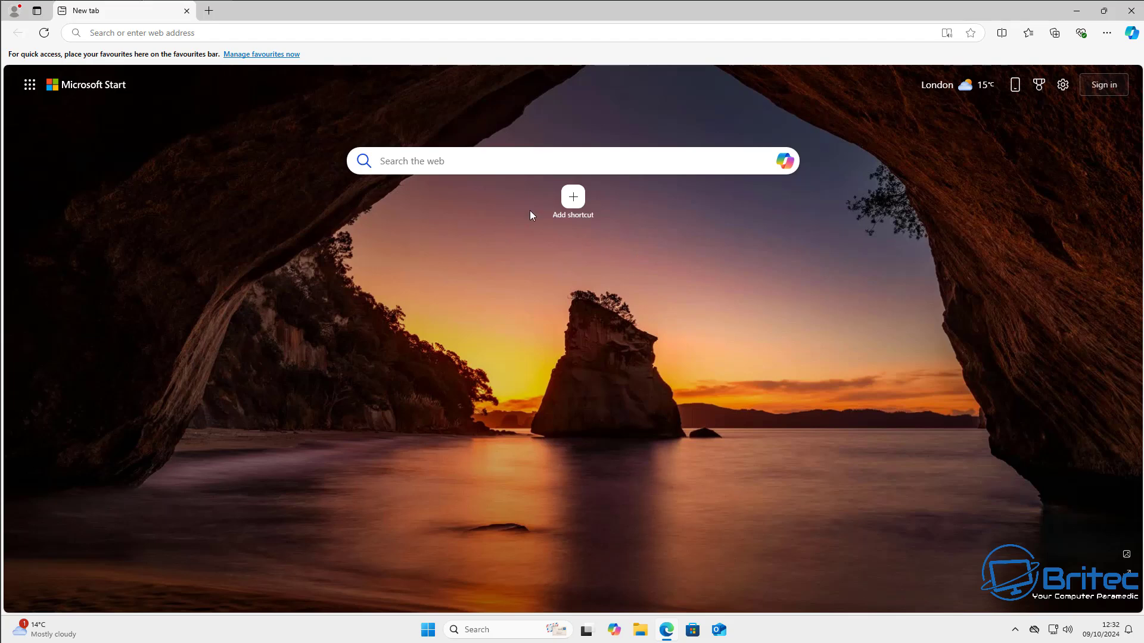
pyautogui.click(572, 204)
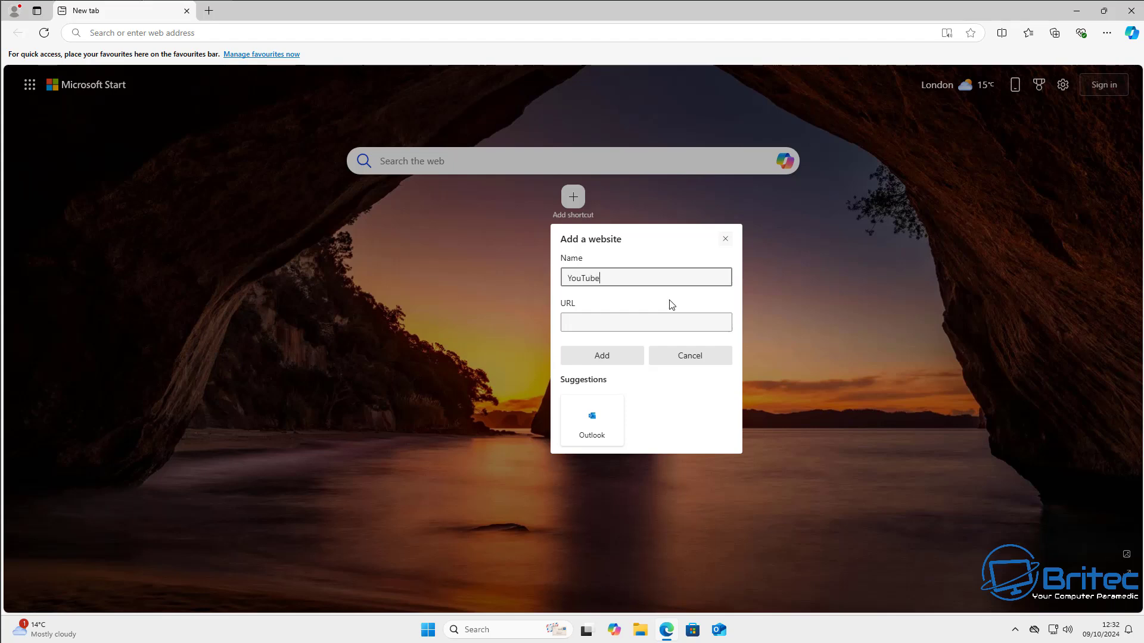
pyautogui.click(595, 322)
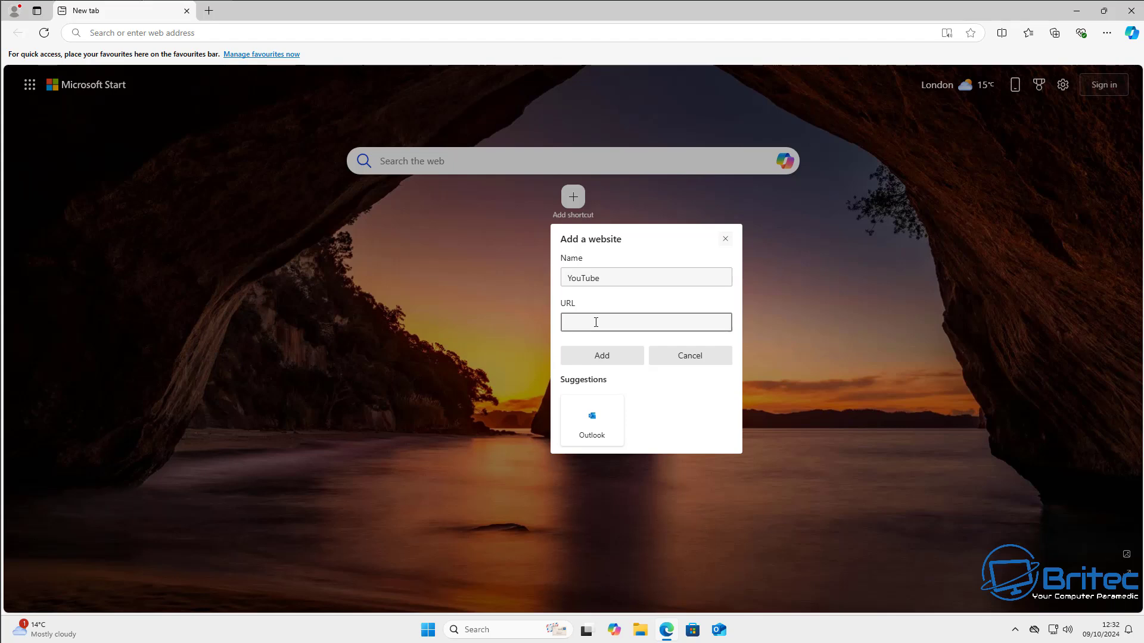
pyautogui.write('https://www.youtube.')
pyautogui.write('com')
pyautogui.click(603, 357)
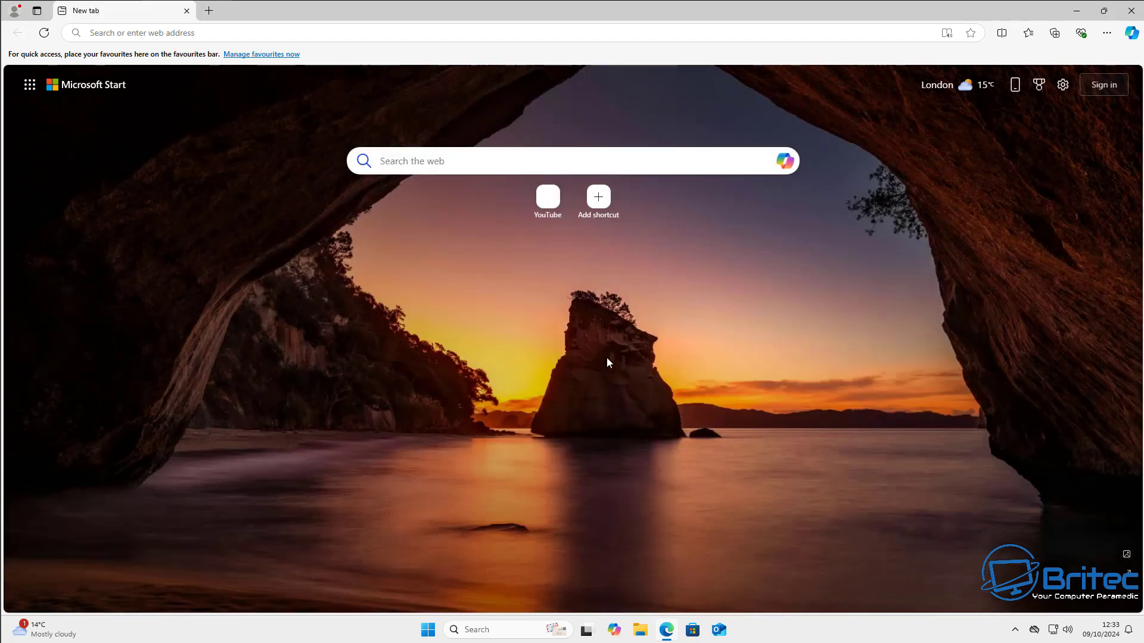
# Test the YouTube shortcut, accept the cookie consent, and close the YouTube tab
pyautogui.click(550, 208)
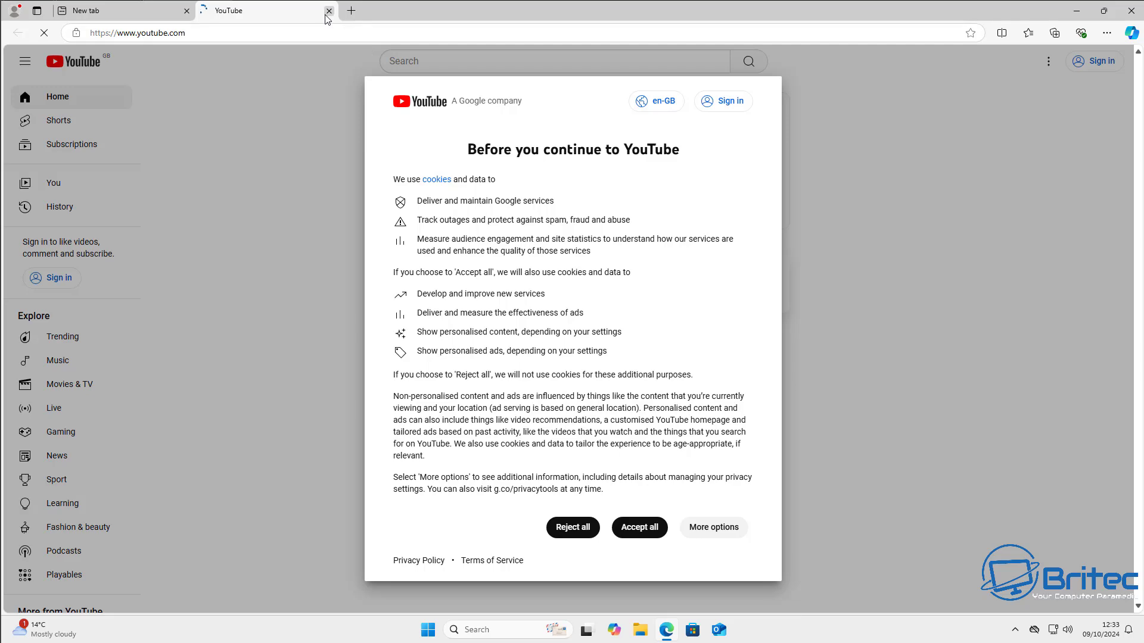
pyautogui.click(639, 527)
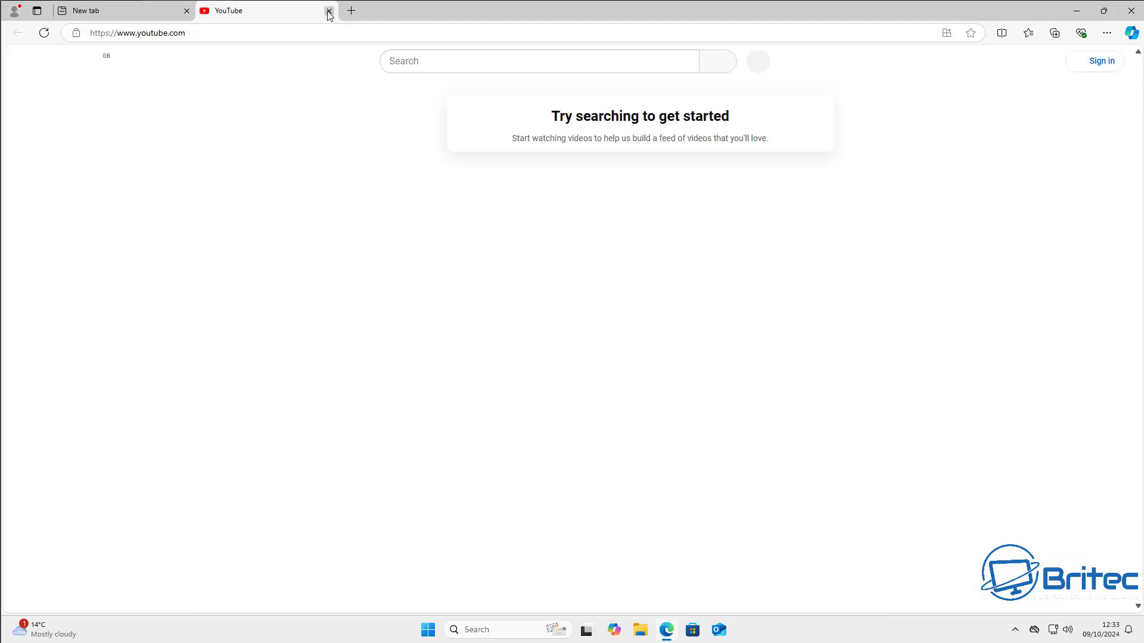
pyautogui.click(329, 11)
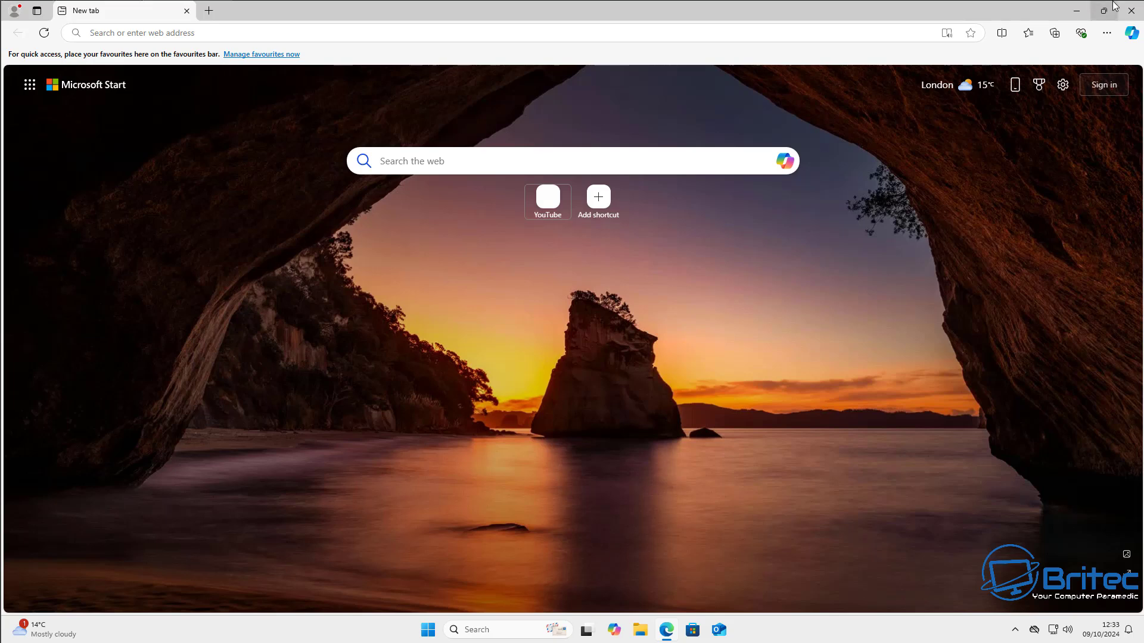
# In Page settings, toggle the wallpaper Background off and back on
pyautogui.click(1065, 87)
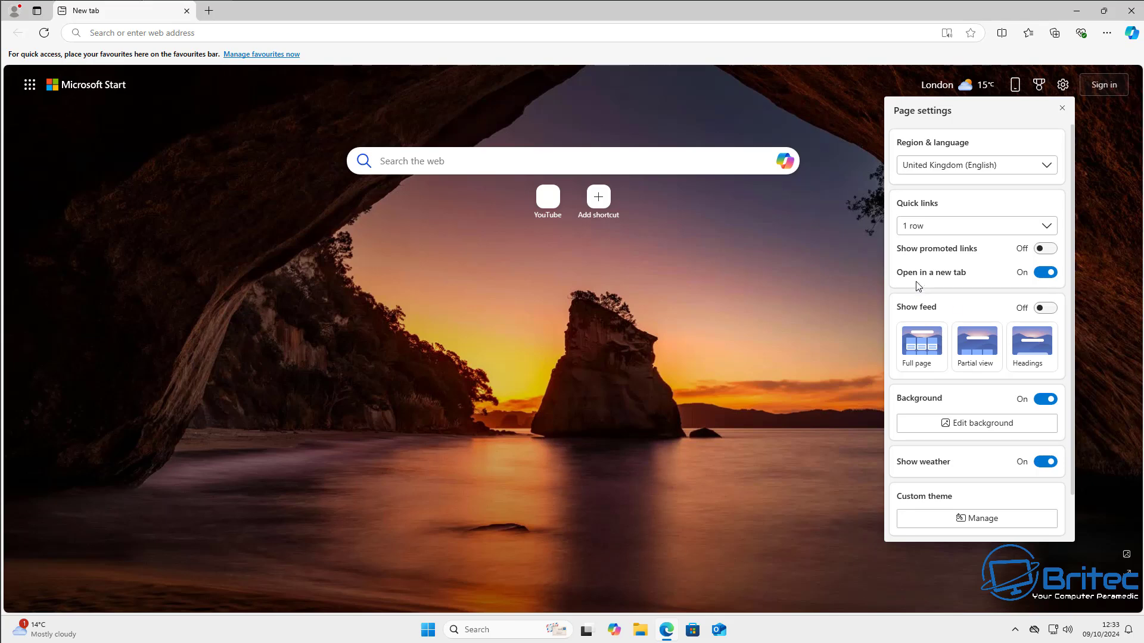
pyautogui.click(1043, 401)
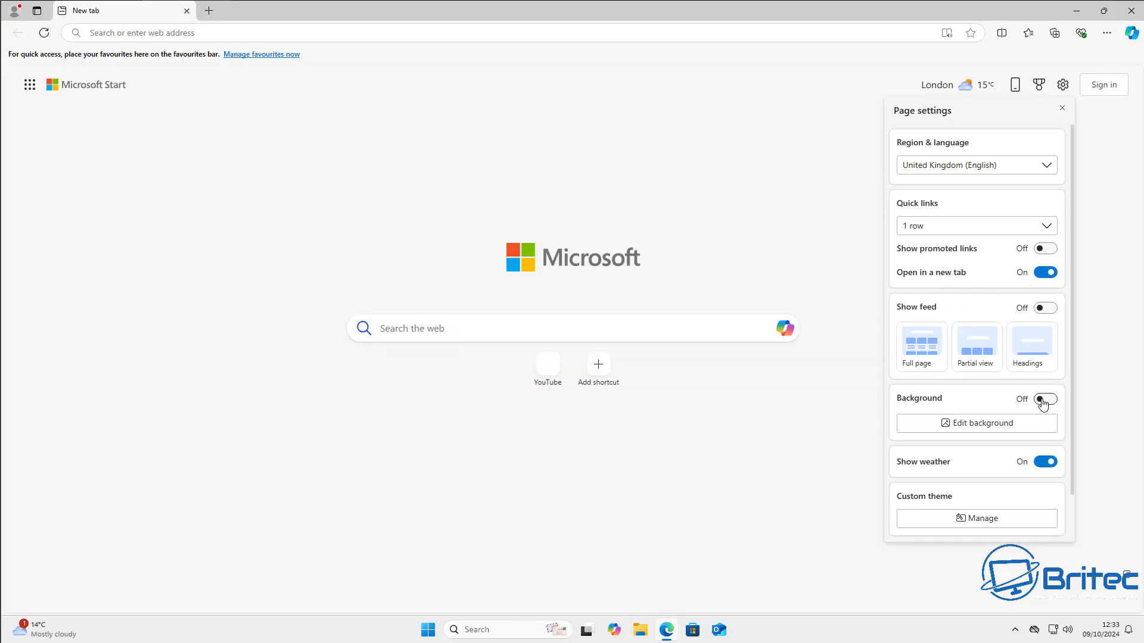
pyautogui.click(1042, 400)
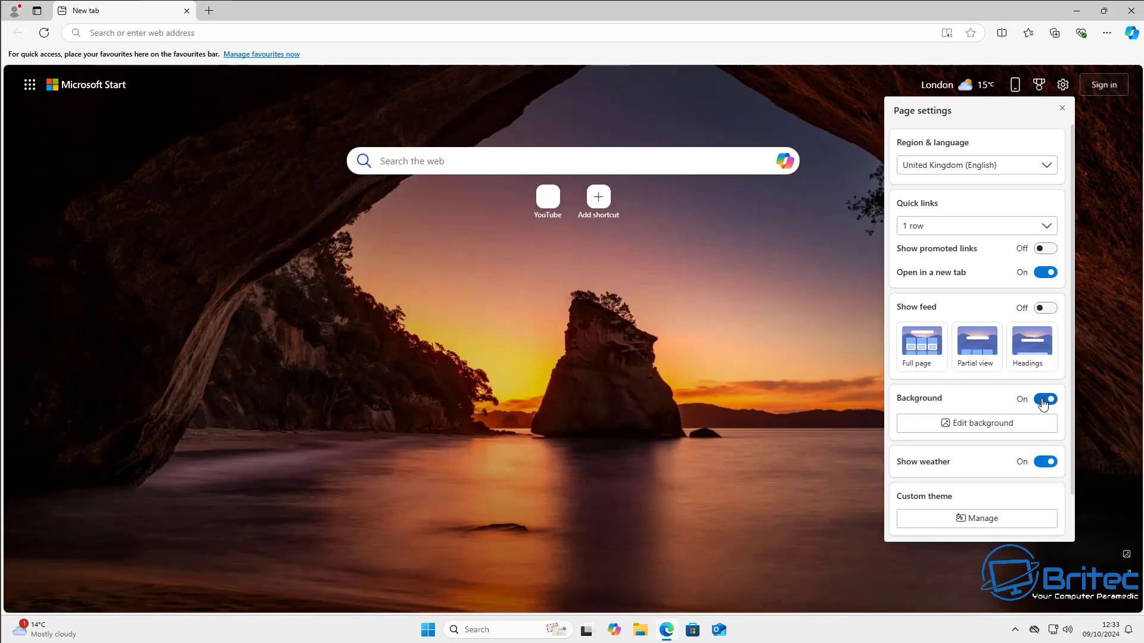
# Browse the Edit background wallpaper choices and close them without changing the wallpaper
pyautogui.click(973, 424)
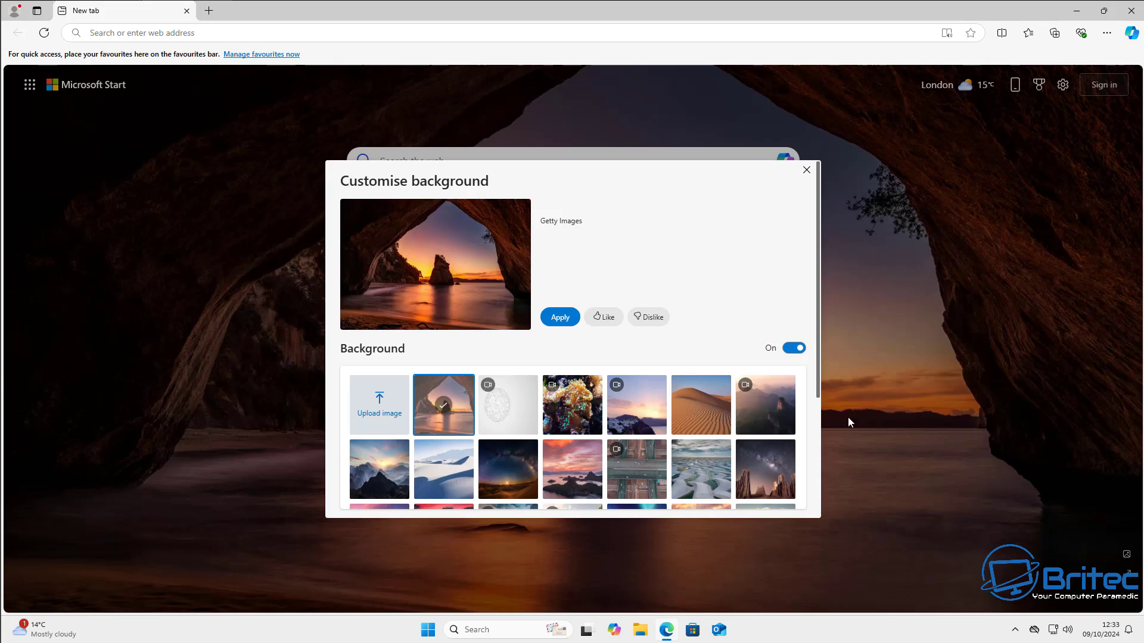
pyautogui.moveTo(532, 177); pyautogui.dragTo(619, 226)
pyautogui.click(645, 235)
pyautogui.scroll(-4, 675, 420)
pyautogui.scroll(-6, 675, 420)
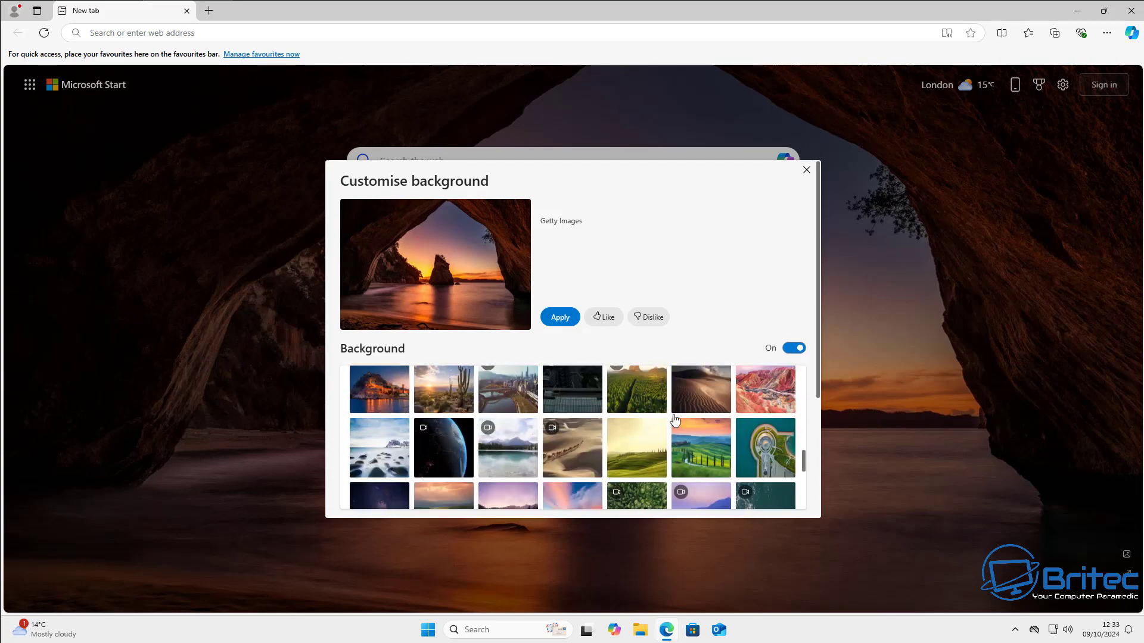
pyautogui.scroll(-4, 673, 439)
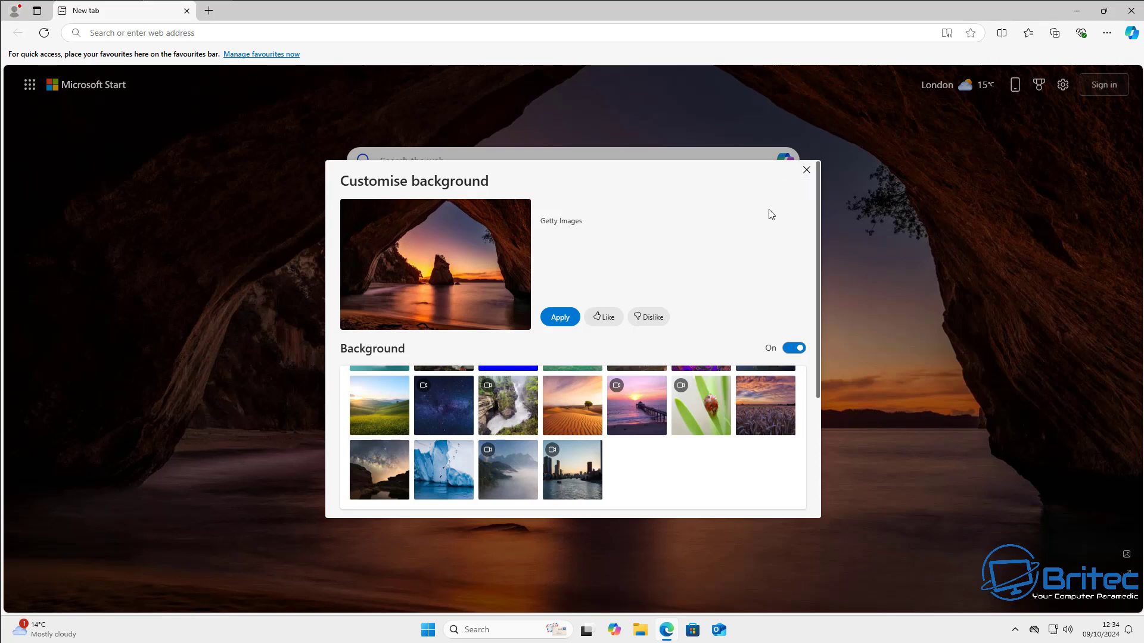
pyautogui.click(806, 172)
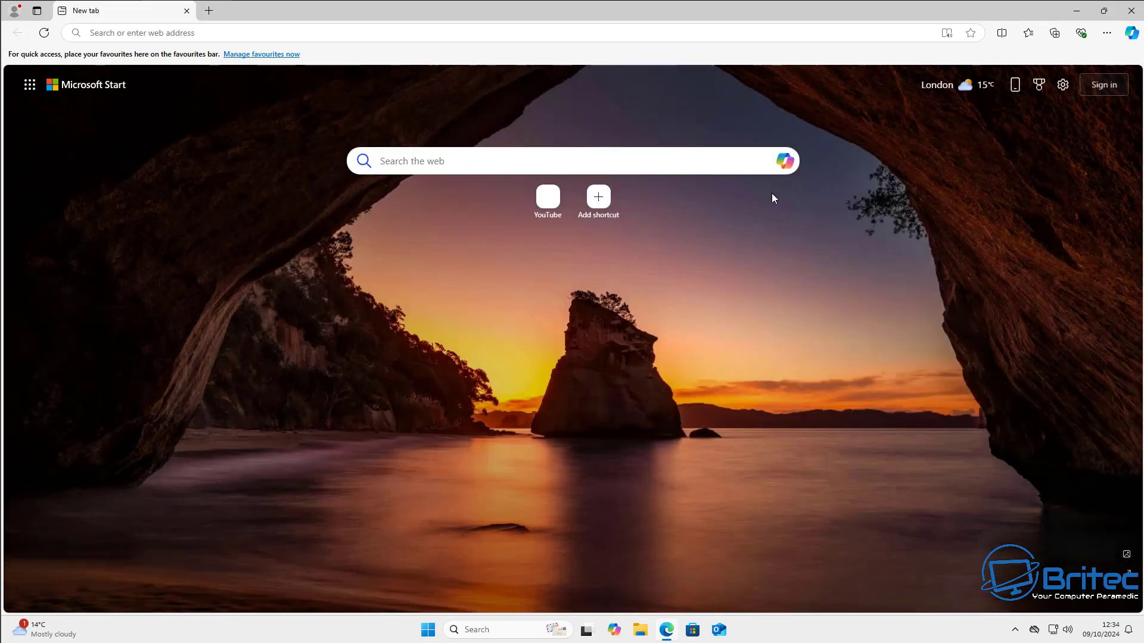
# Reopen Page settings and toggle Show weather off and back on
pyautogui.click(1063, 85)
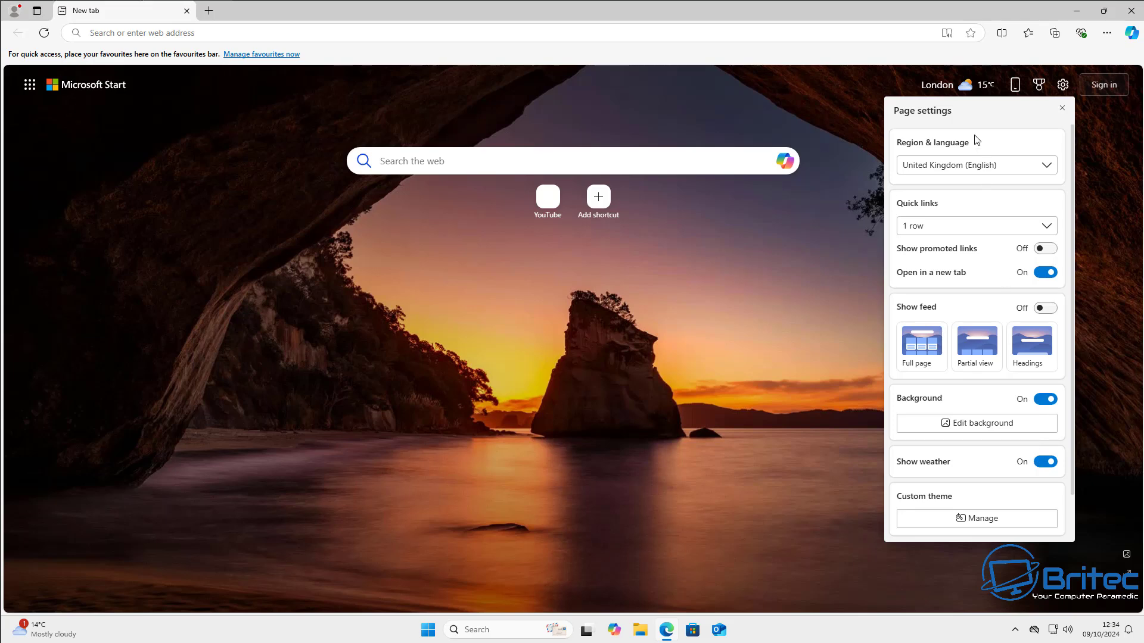
pyautogui.click(1045, 465)
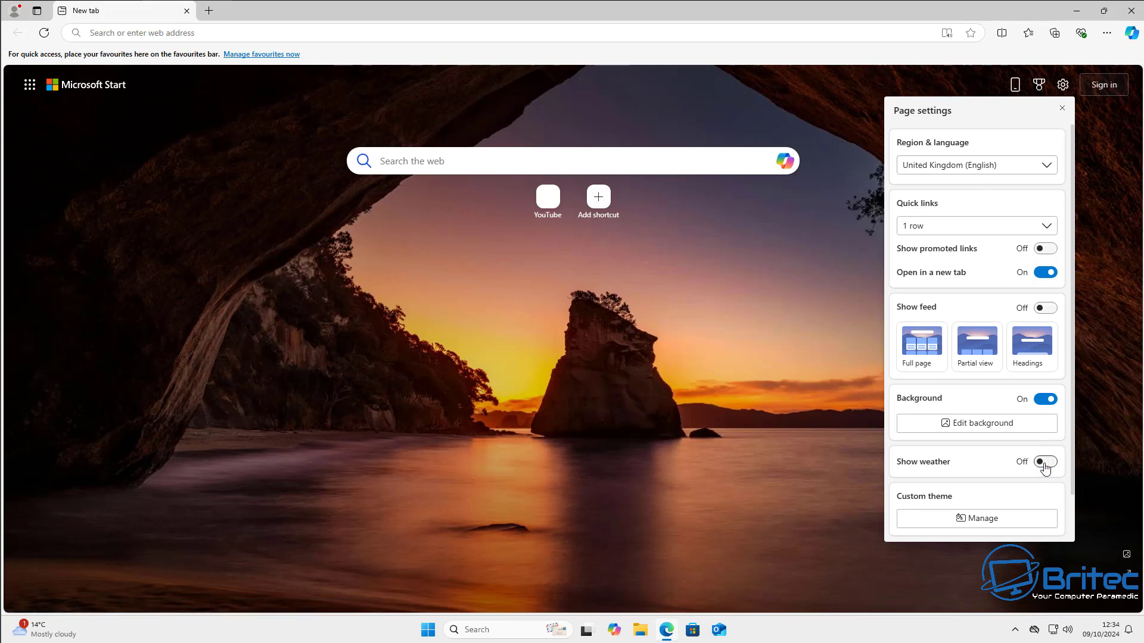
pyautogui.click(1044, 465)
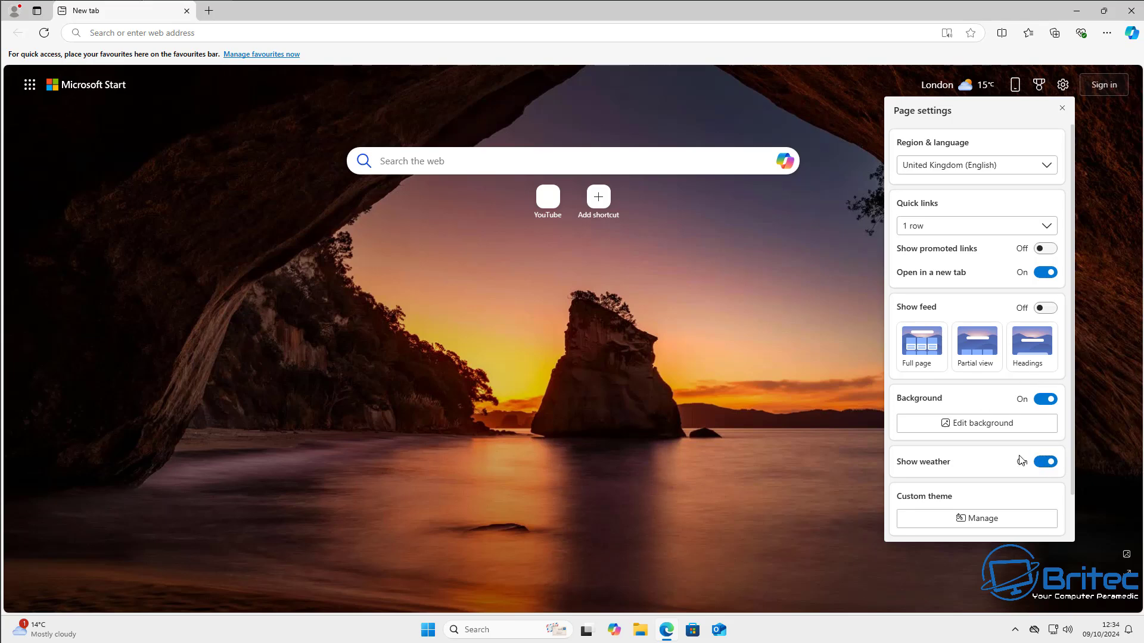
# Apply the Moonlight glow theme and preview the Dark appearance
pyautogui.click(979, 520)
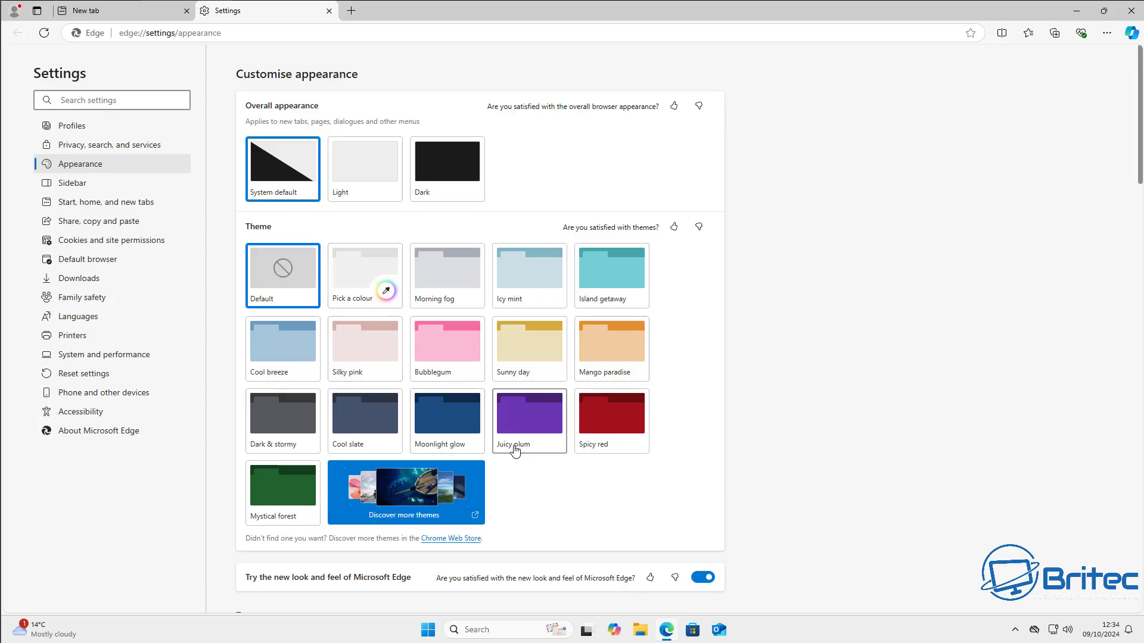
pyautogui.click(444, 421)
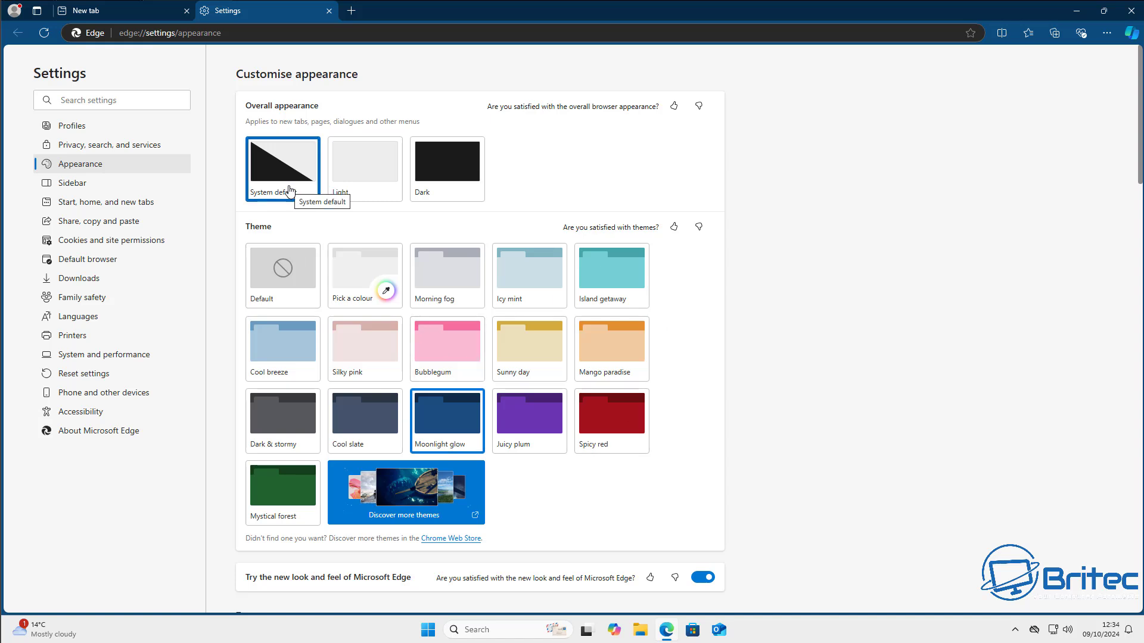
pyautogui.click(431, 178)
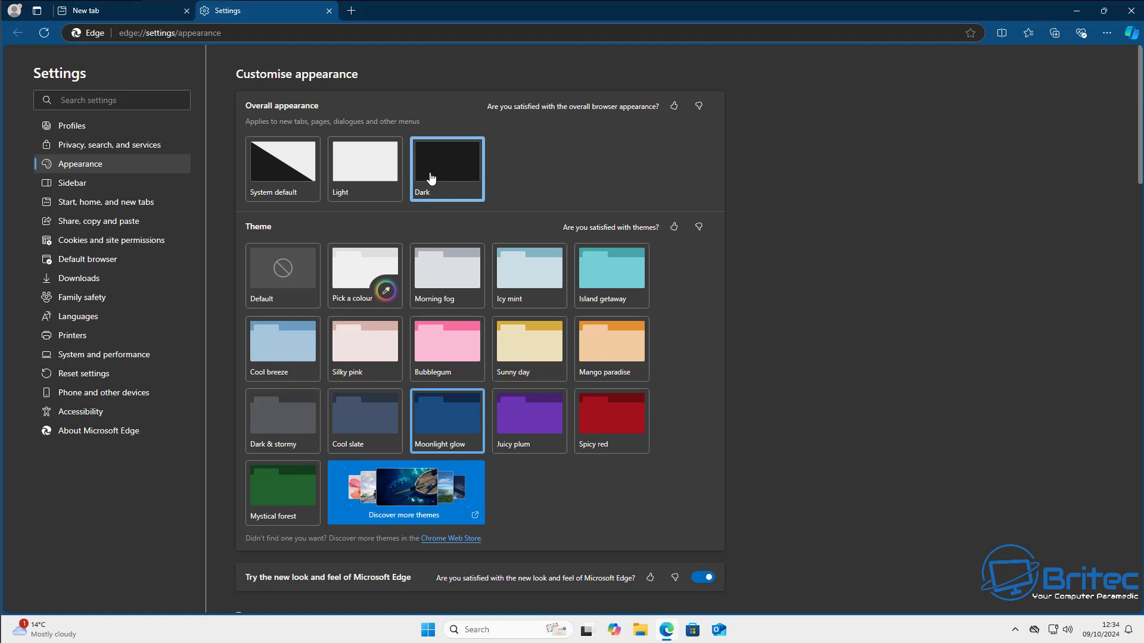
# Settle on System default appearance after trying Light, then close the Settings tab
pyautogui.click(269, 174)
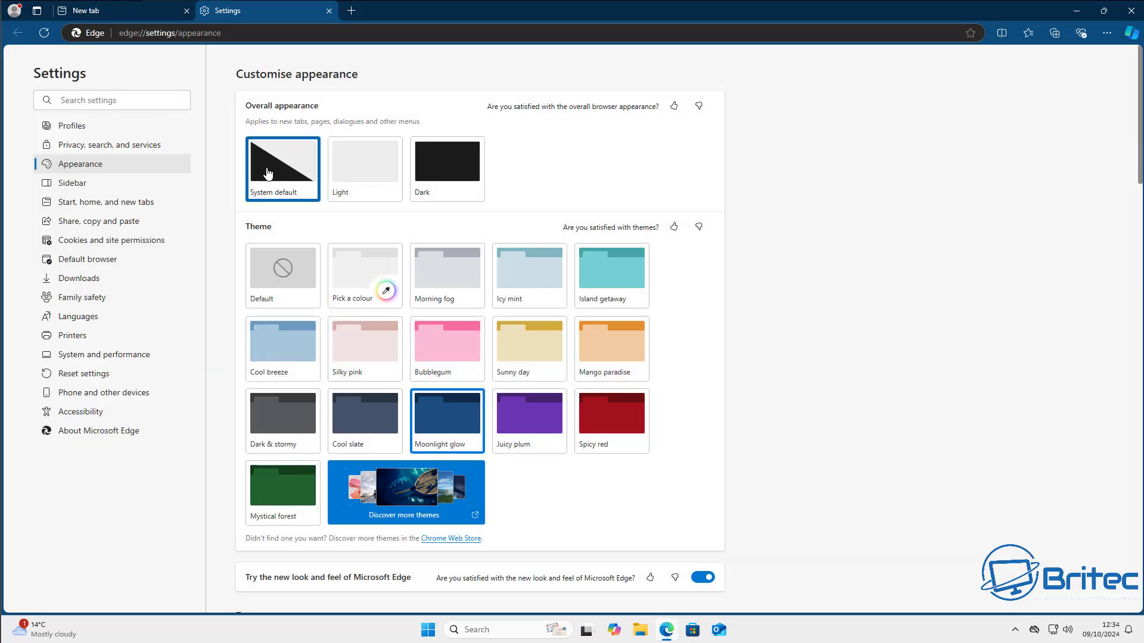
pyautogui.click(365, 174)
pyautogui.click(280, 173)
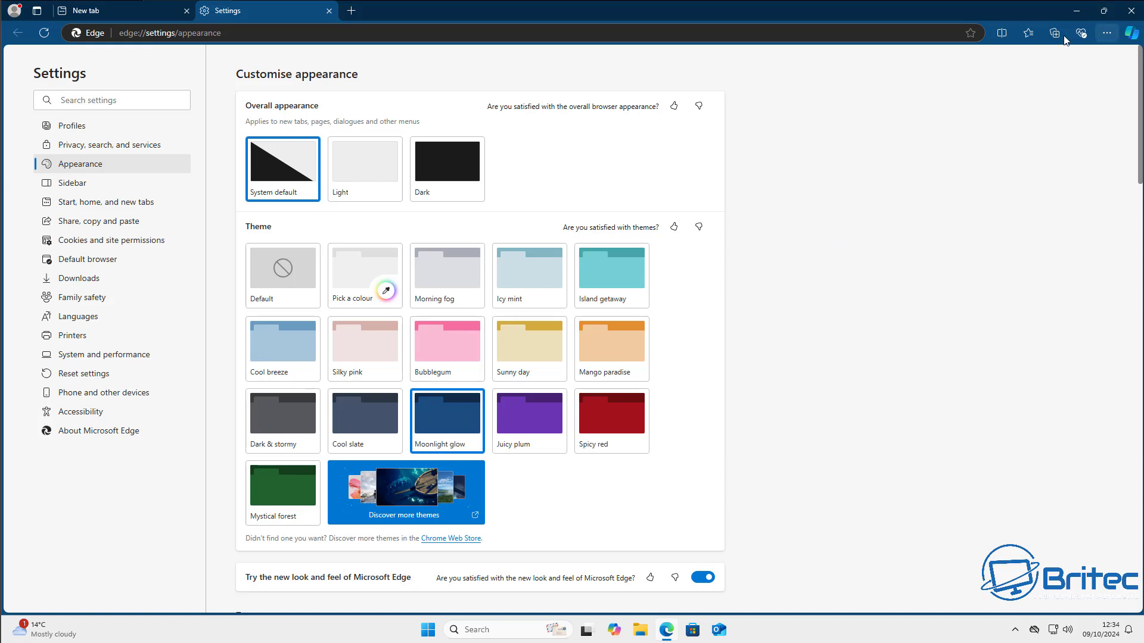
pyautogui.click(329, 11)
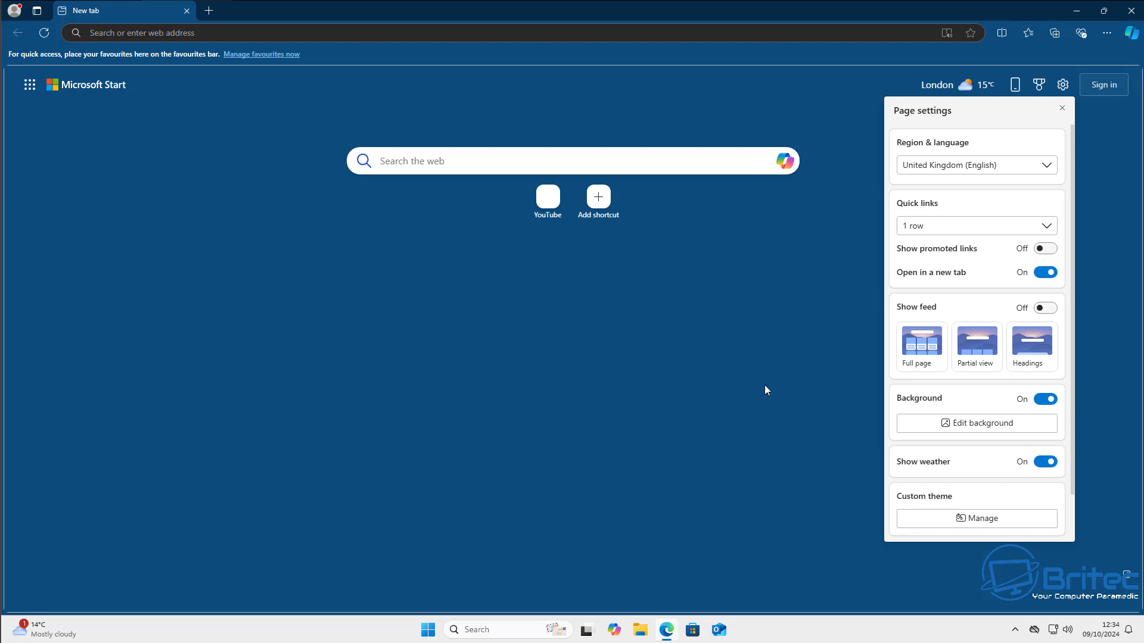
# Close the new tab Page settings panel
pyautogui.scroll(-1, 990, 446)
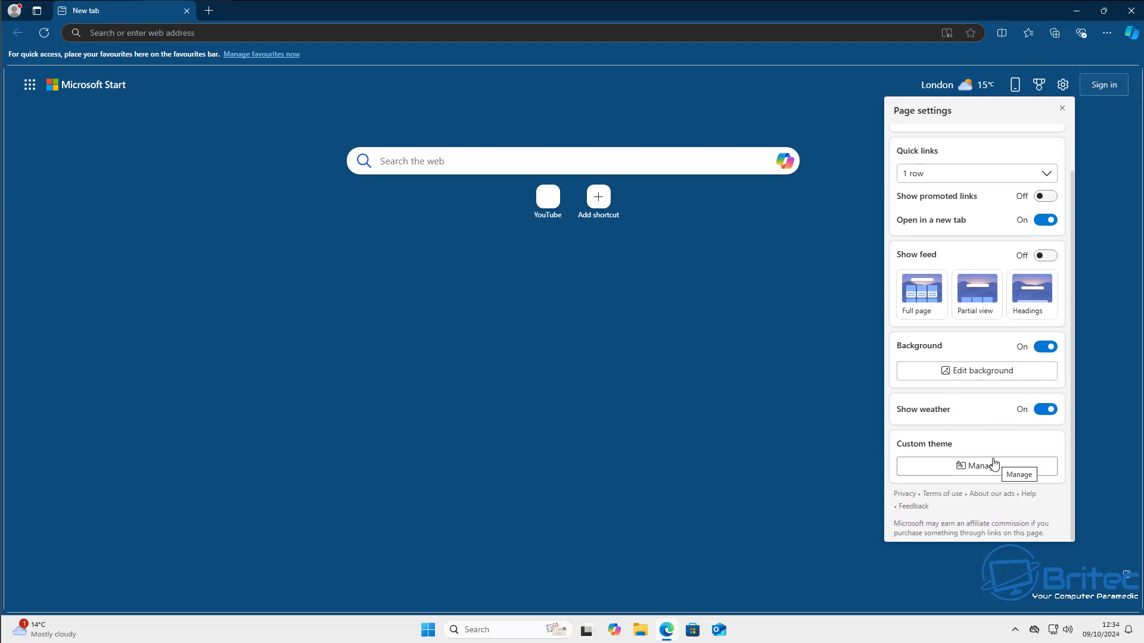
pyautogui.scroll(1, 977, 463)
pyautogui.click(808, 405)
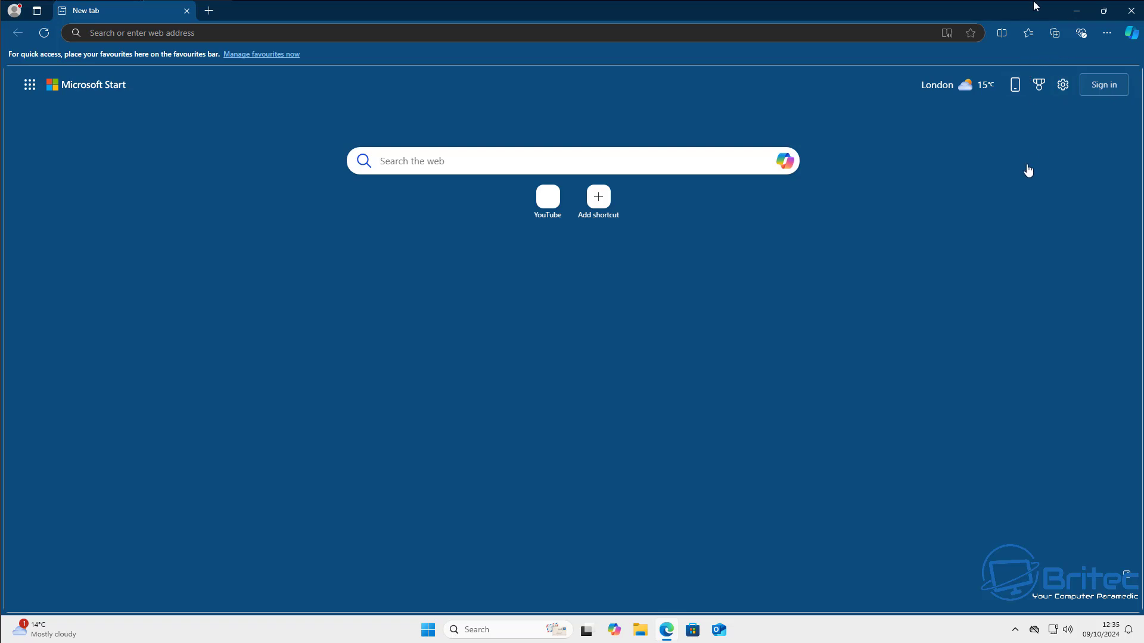
# Set Show favourites bar to Never from the Favourites panel and close the panel
pyautogui.click(1106, 33)
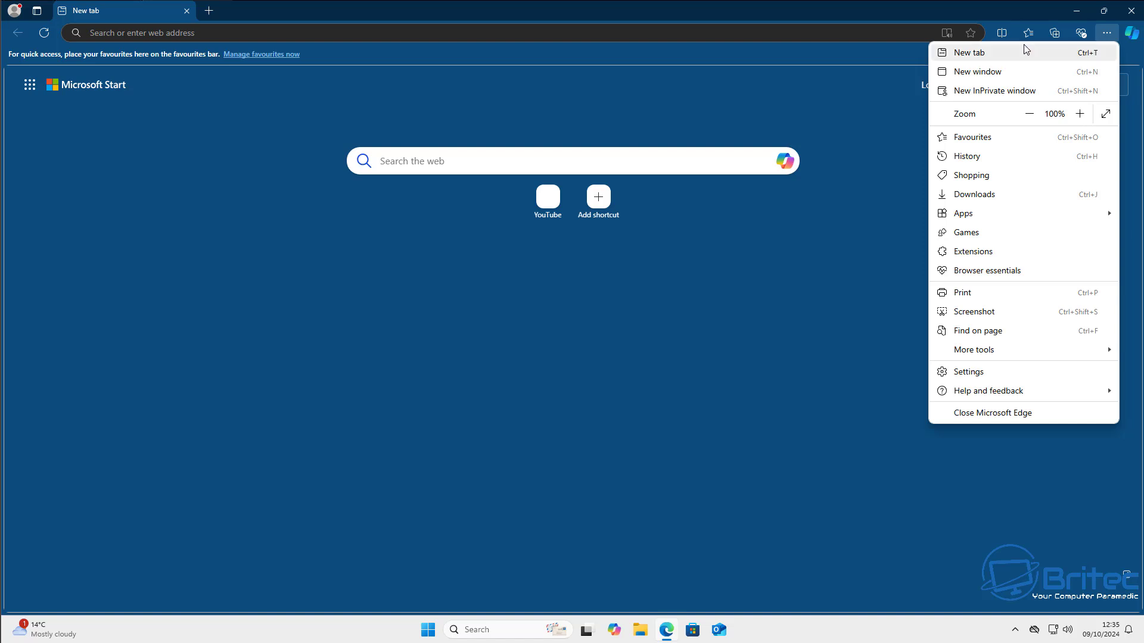
pyautogui.click(991, 139)
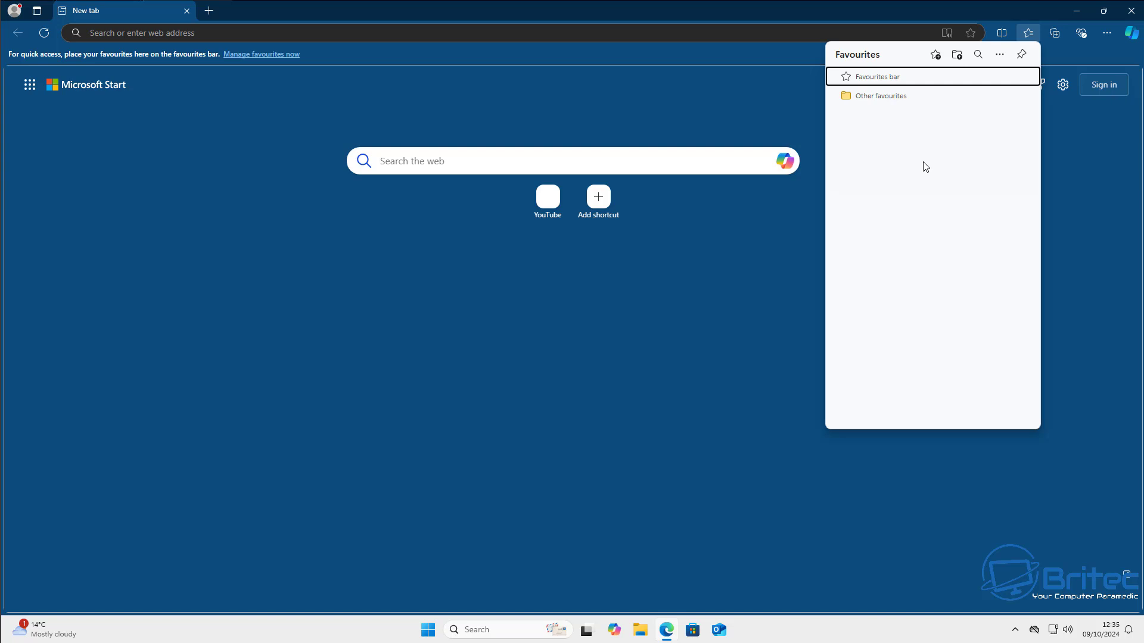
pyautogui.click(1000, 58)
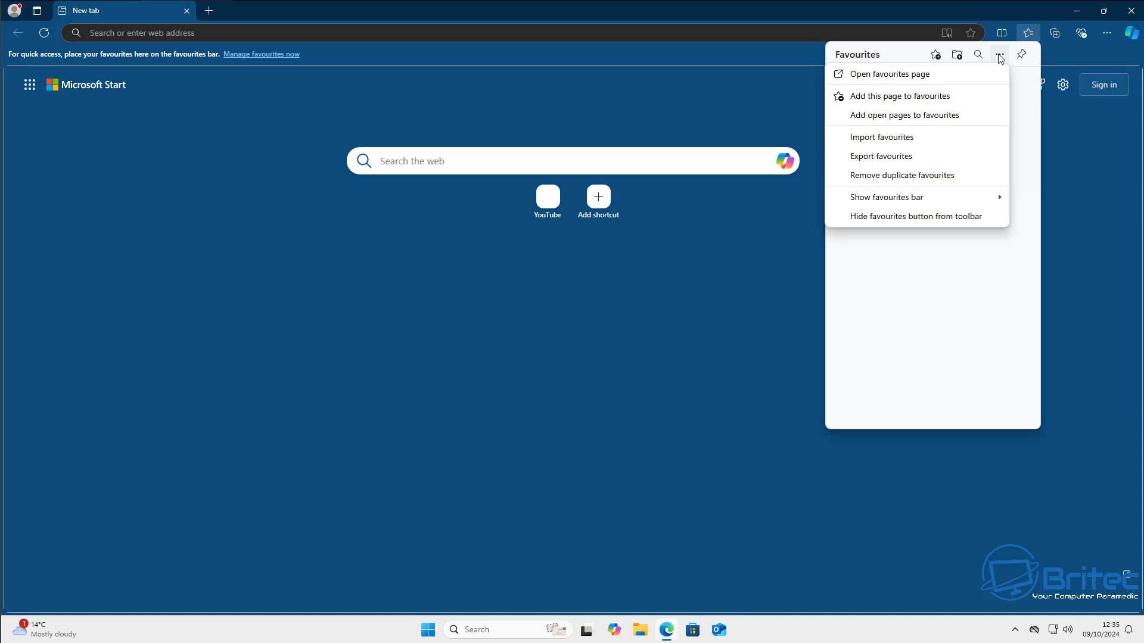
pyautogui.moveTo(915, 202)
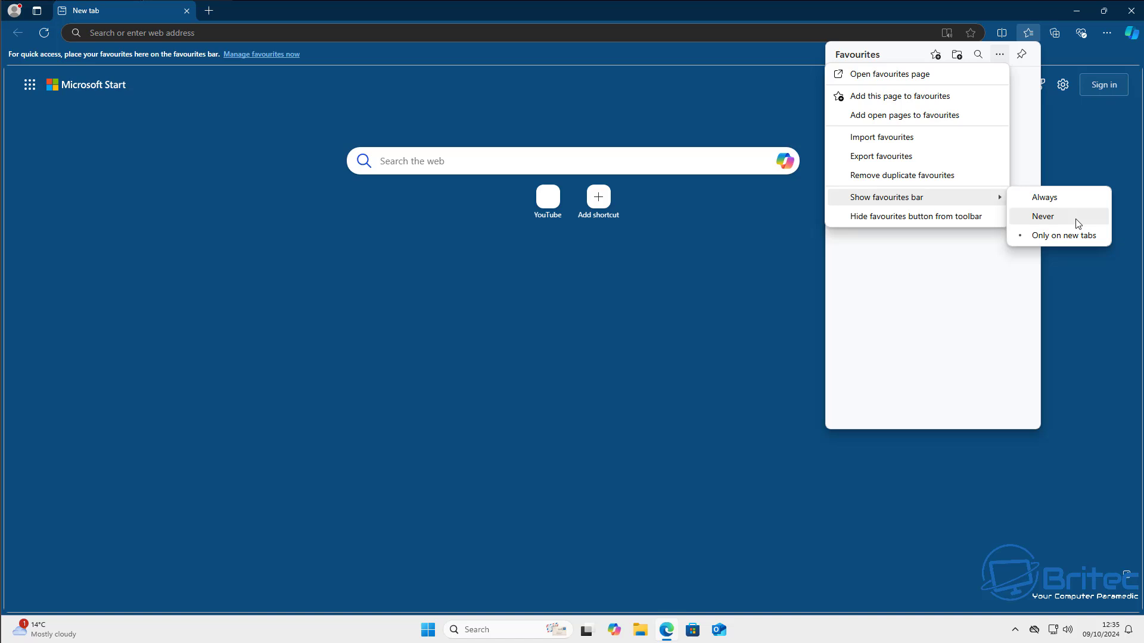
pyautogui.click(1043, 217)
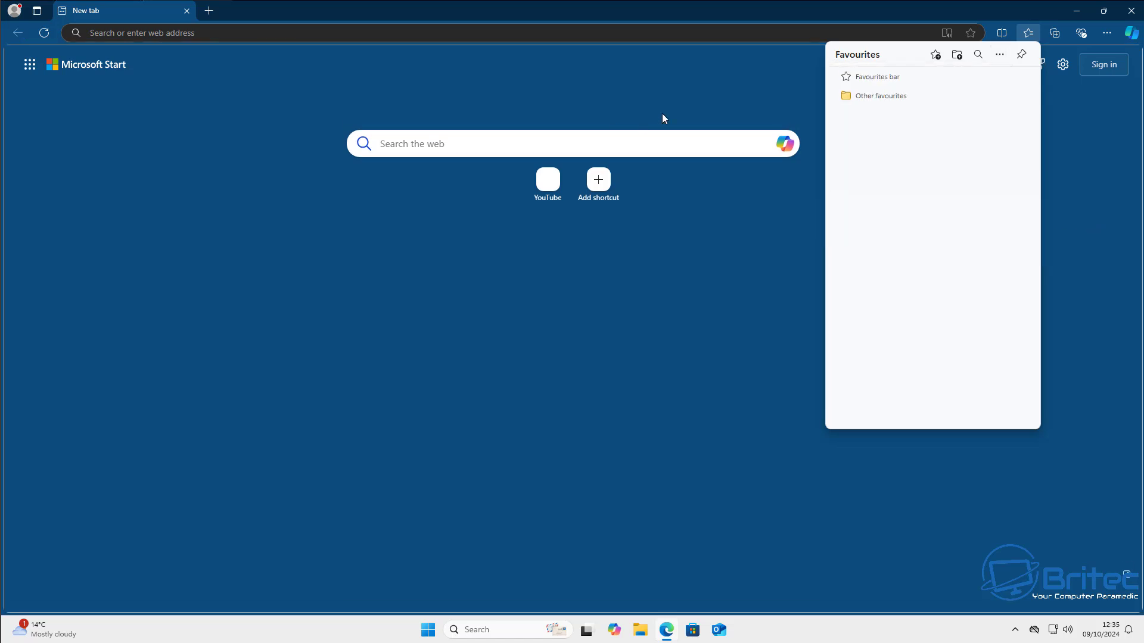
pyautogui.click(725, 89)
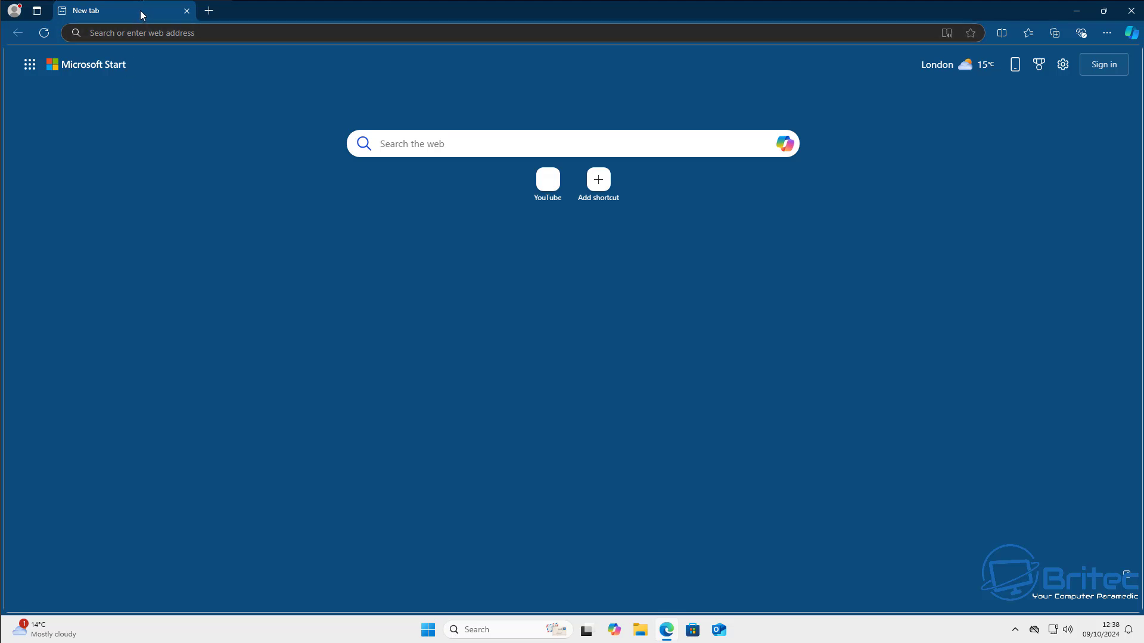
# Turn on vertical tabs from the tab's right-click menu
pyautogui.rightClick(139, 11)
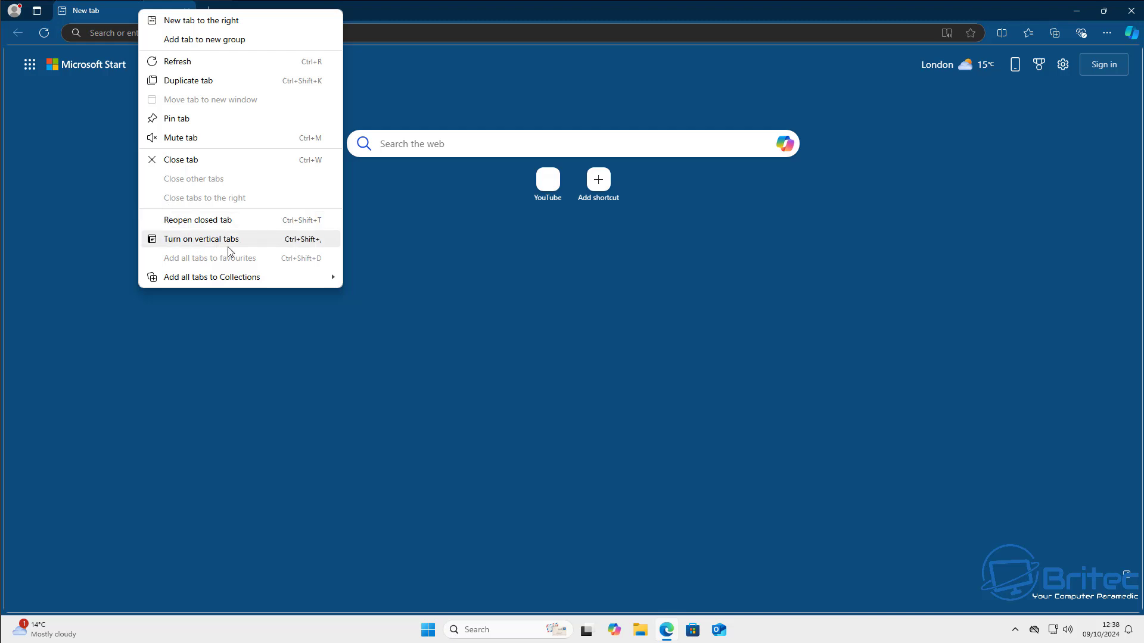
pyautogui.click(193, 239)
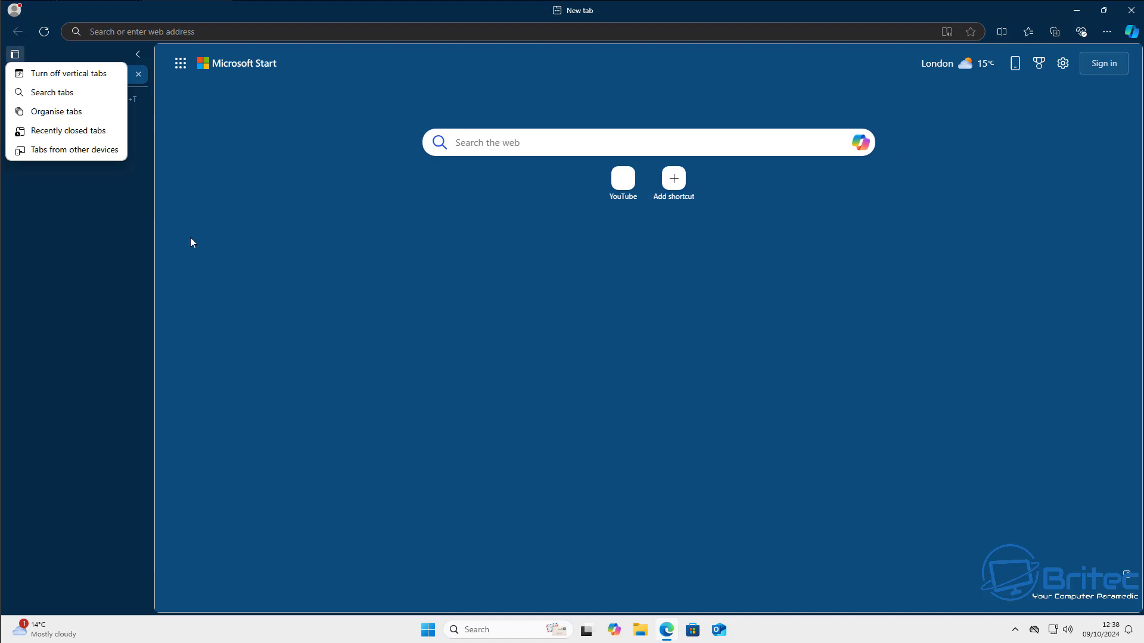
pyautogui.click(190, 242)
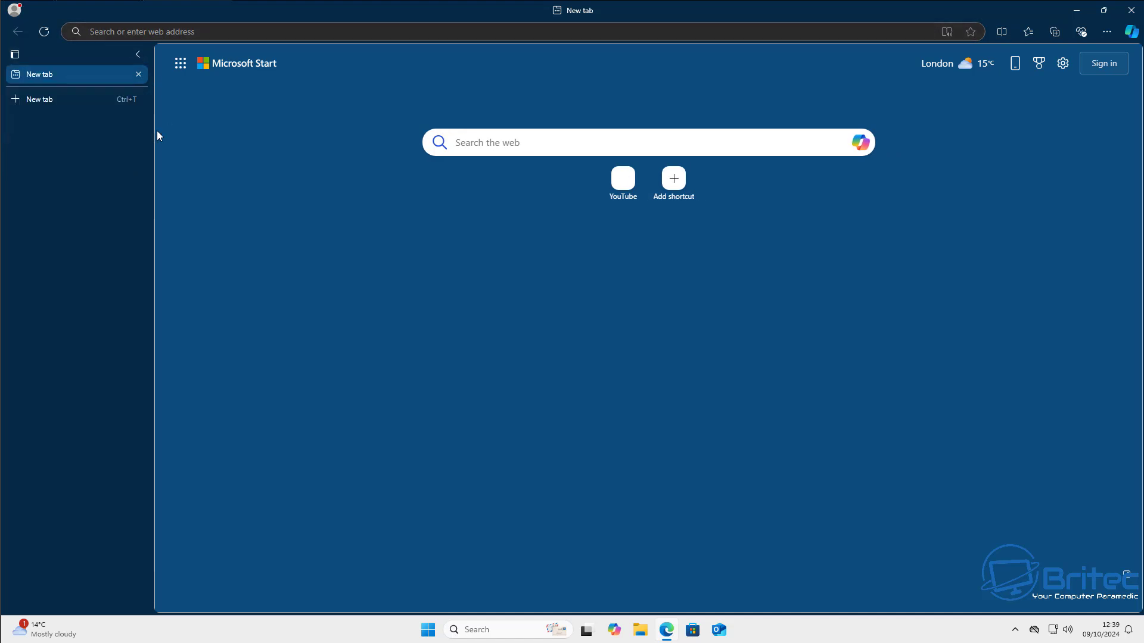
# Narrow the vertical tabs sidebar and collapse it to icons
pyautogui.moveTo(151, 131); pyautogui.dragTo(87, 132)
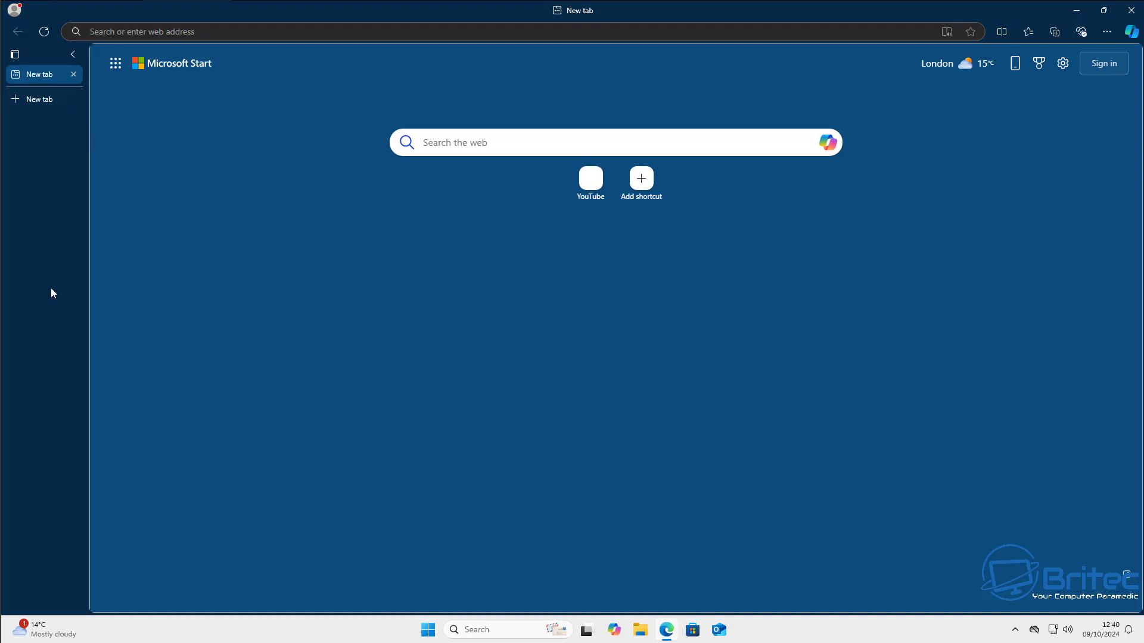
pyautogui.click(72, 54)
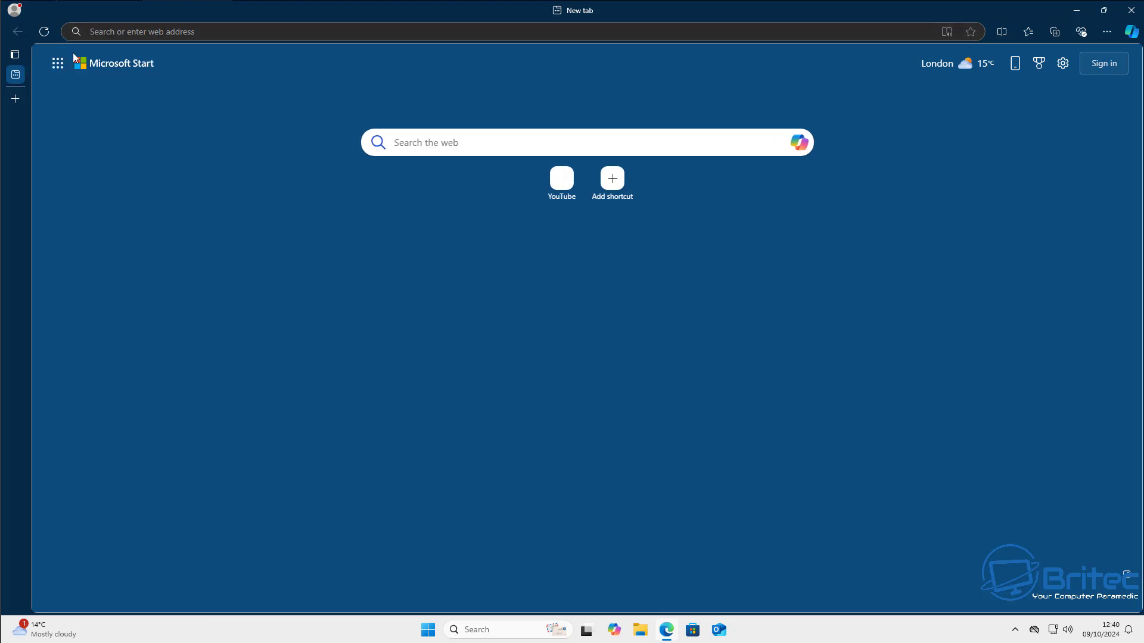
pyautogui.moveTo(19, 61)
pyautogui.moveTo(19, 130)
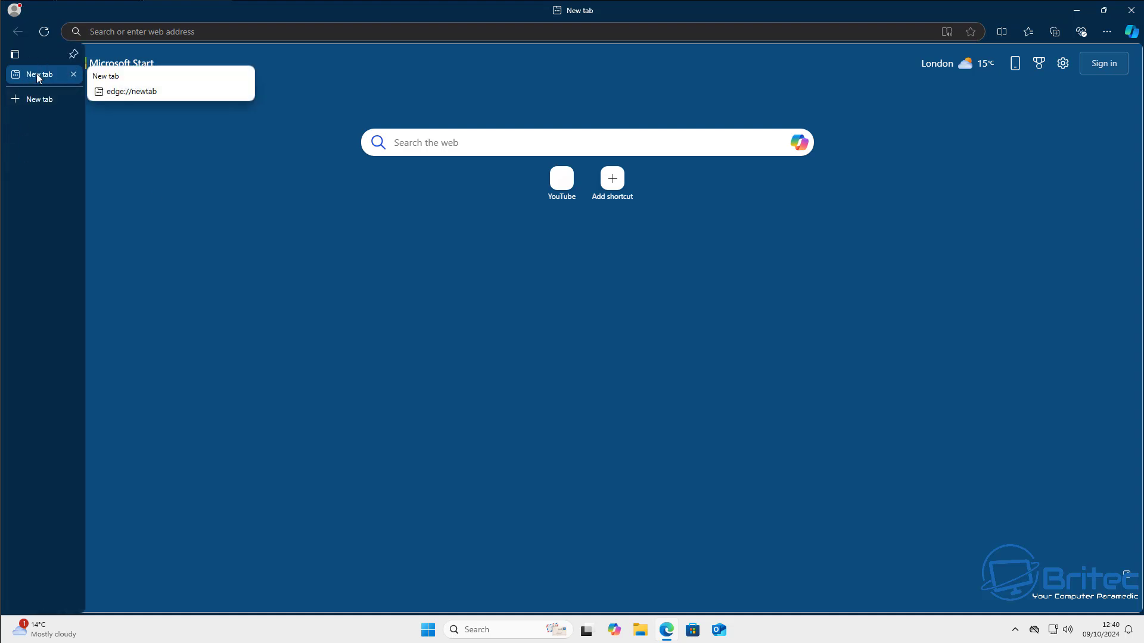
pyautogui.rightClick(31, 136)
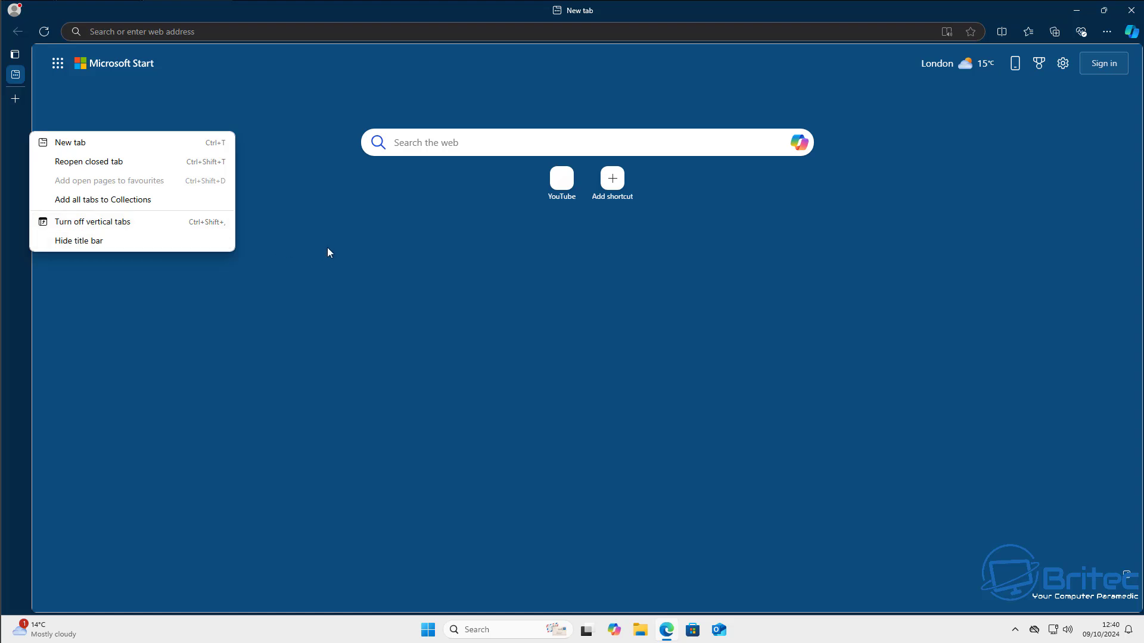
pyautogui.click(357, 250)
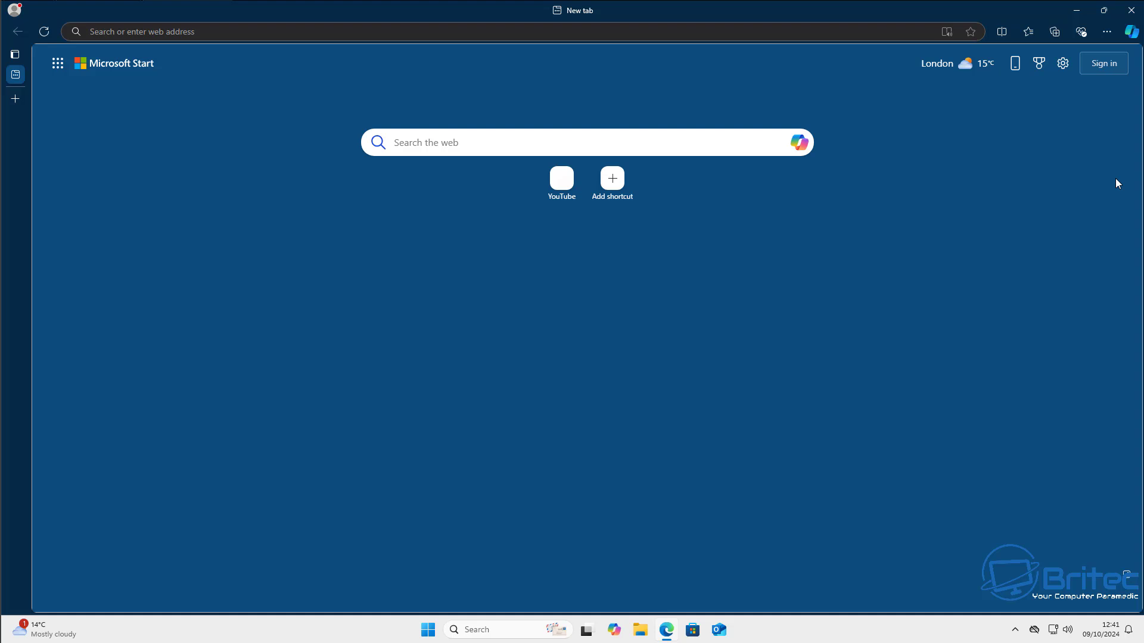
# Go to Settings > Cookies and site permissions and scroll down to Media autoplay
pyautogui.click(1106, 32)
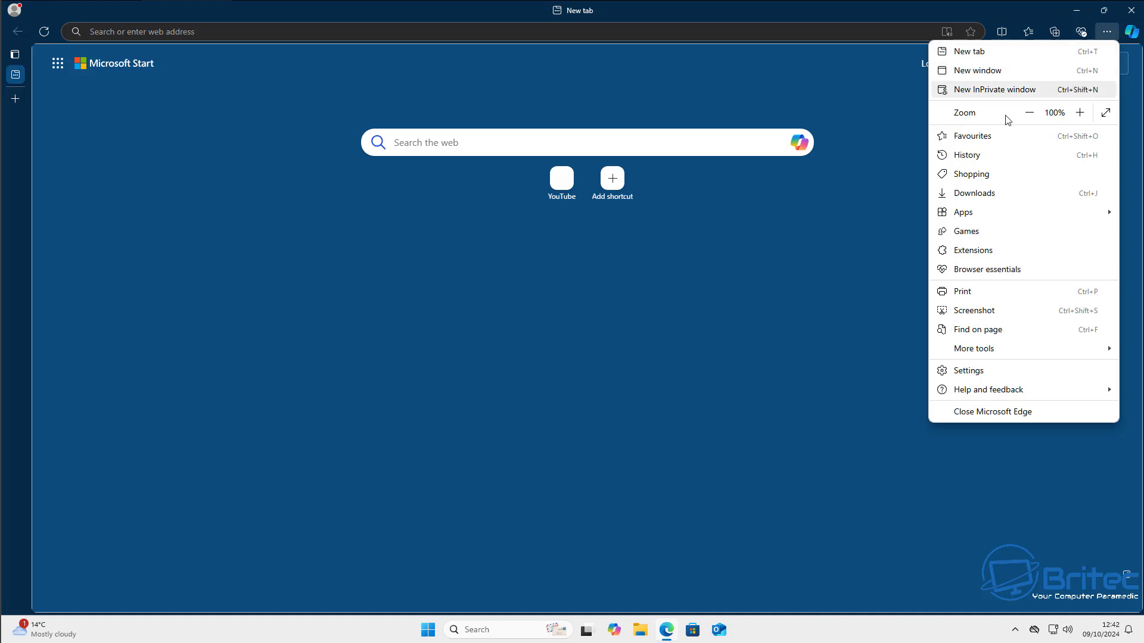
pyautogui.click(1031, 375)
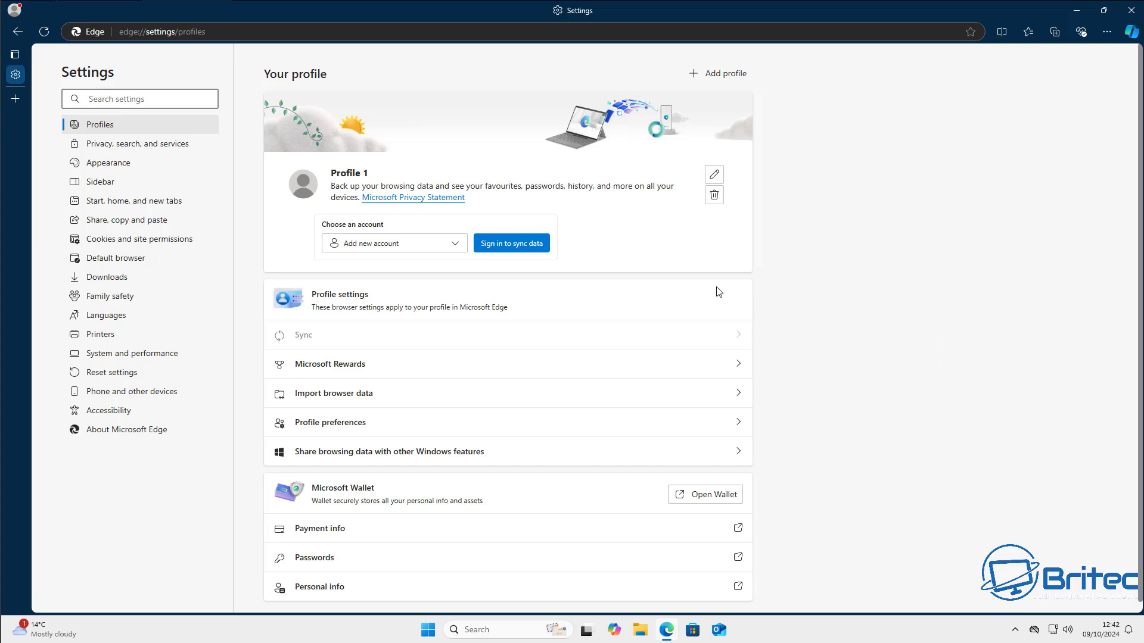
pyautogui.click(120, 242)
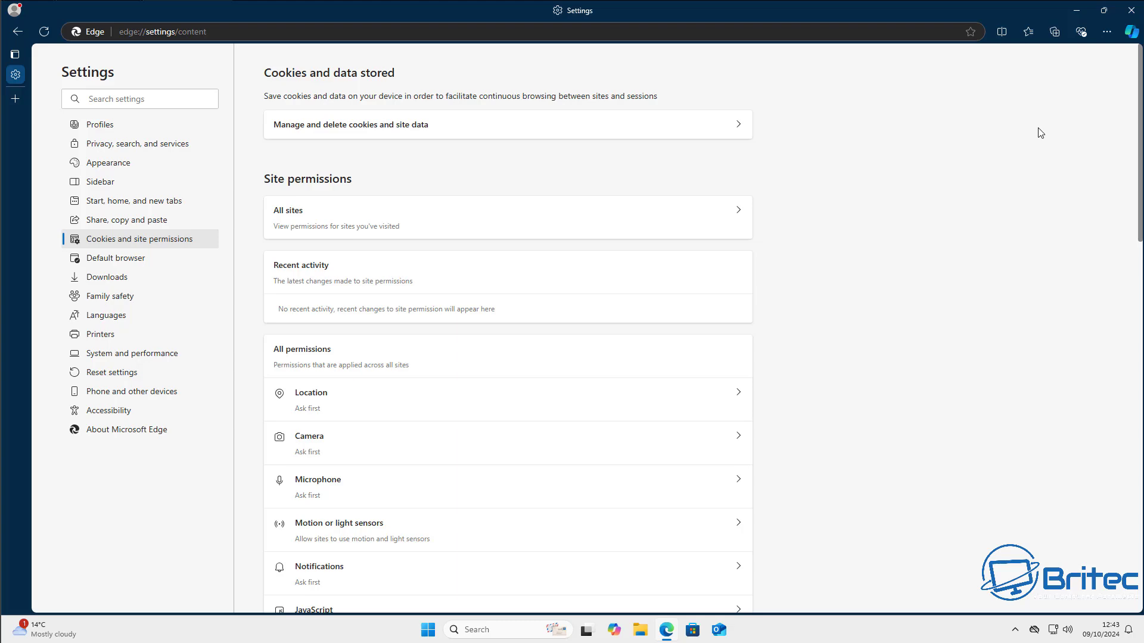
pyautogui.moveTo(1141, 96); pyautogui.dragTo(1134, 496)
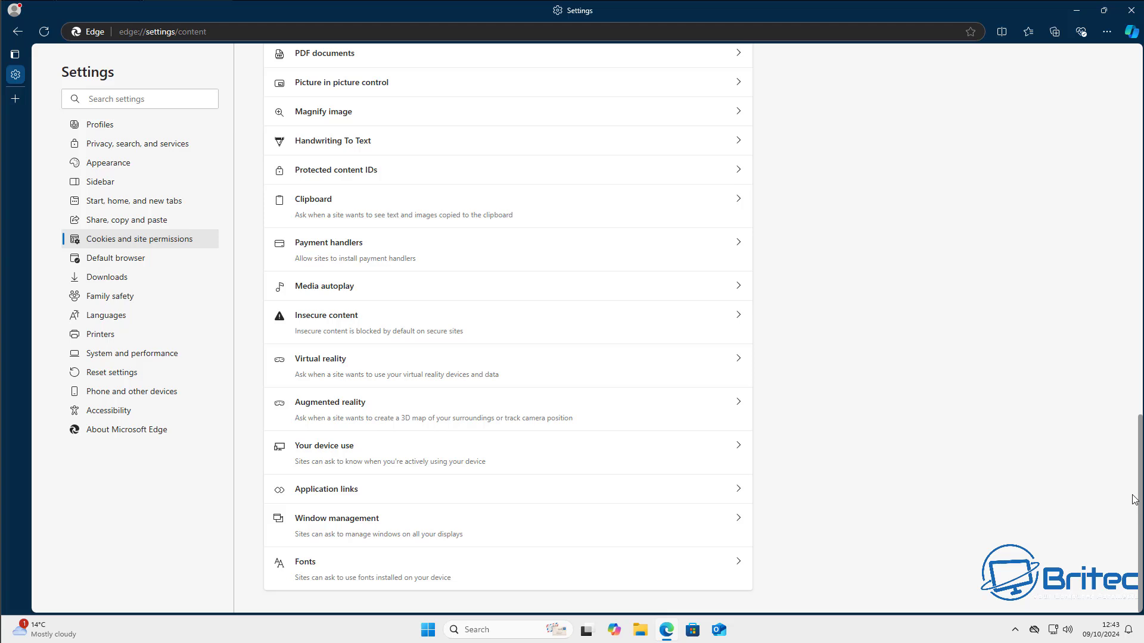
# Set Media autoplay to Block and add youtube.com to the Allow list
pyautogui.click(385, 289)
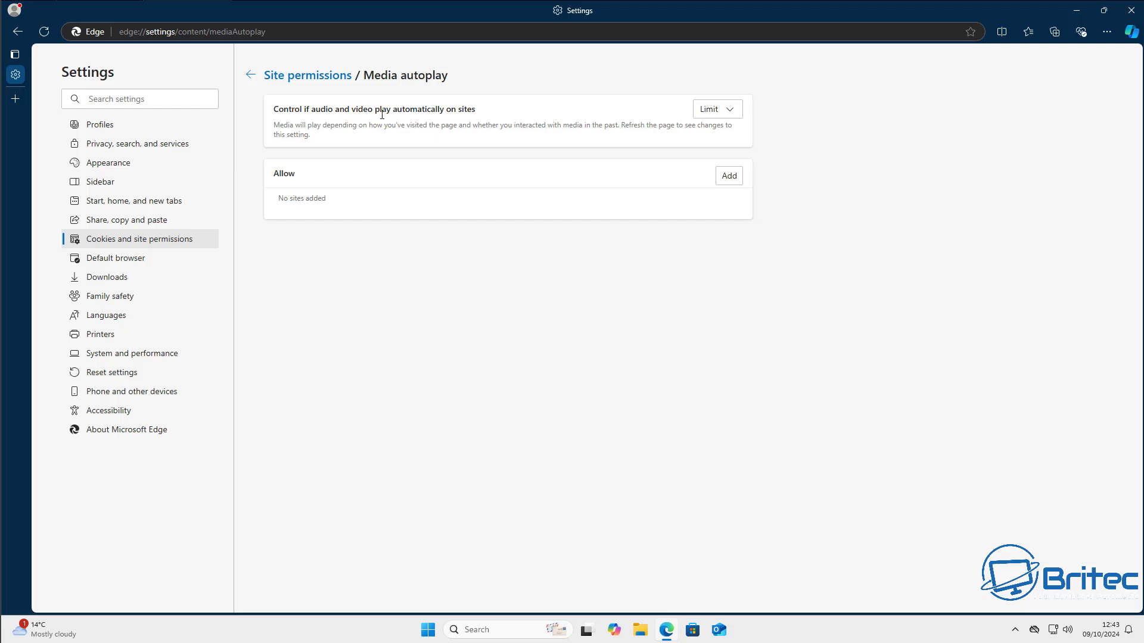
pyautogui.click(731, 112)
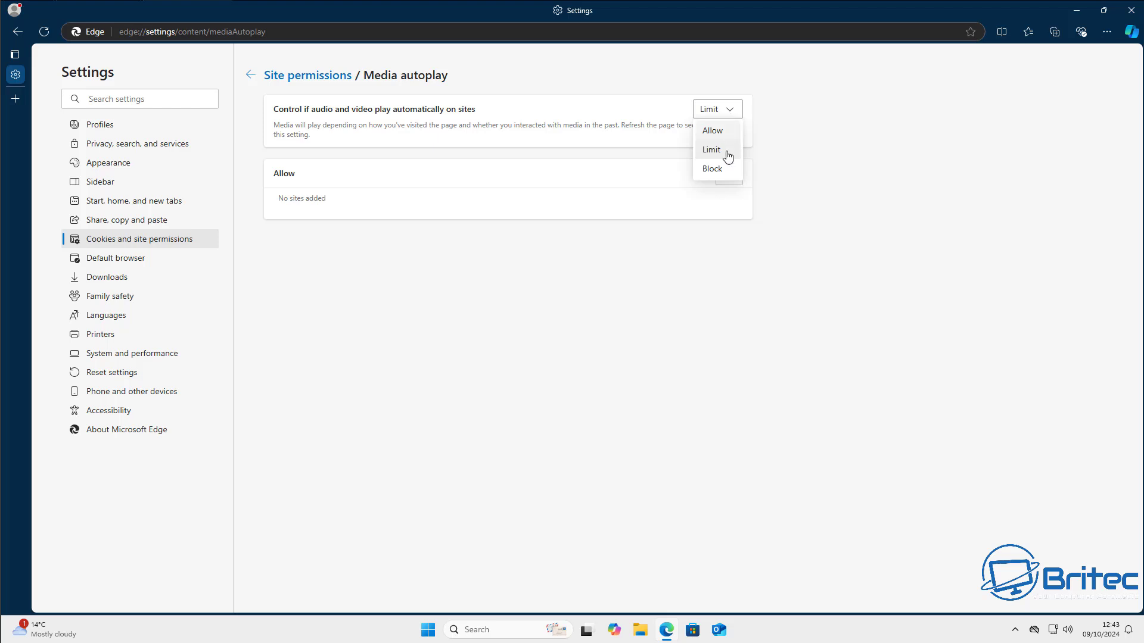
pyautogui.click(713, 169)
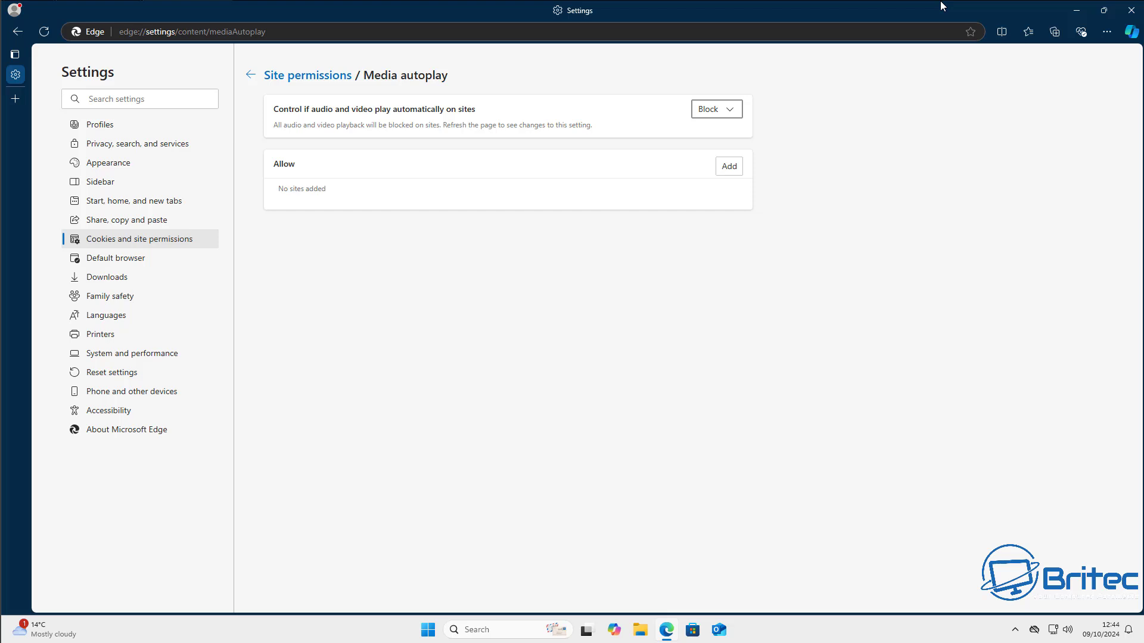
pyautogui.click(729, 168)
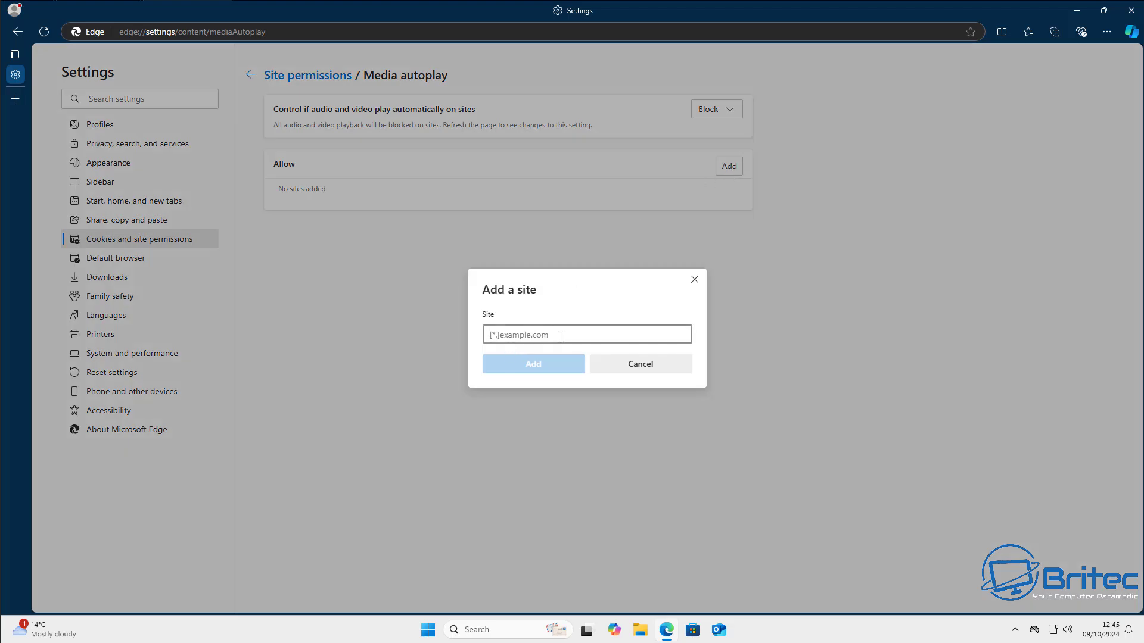
pyautogui.write('youtube')
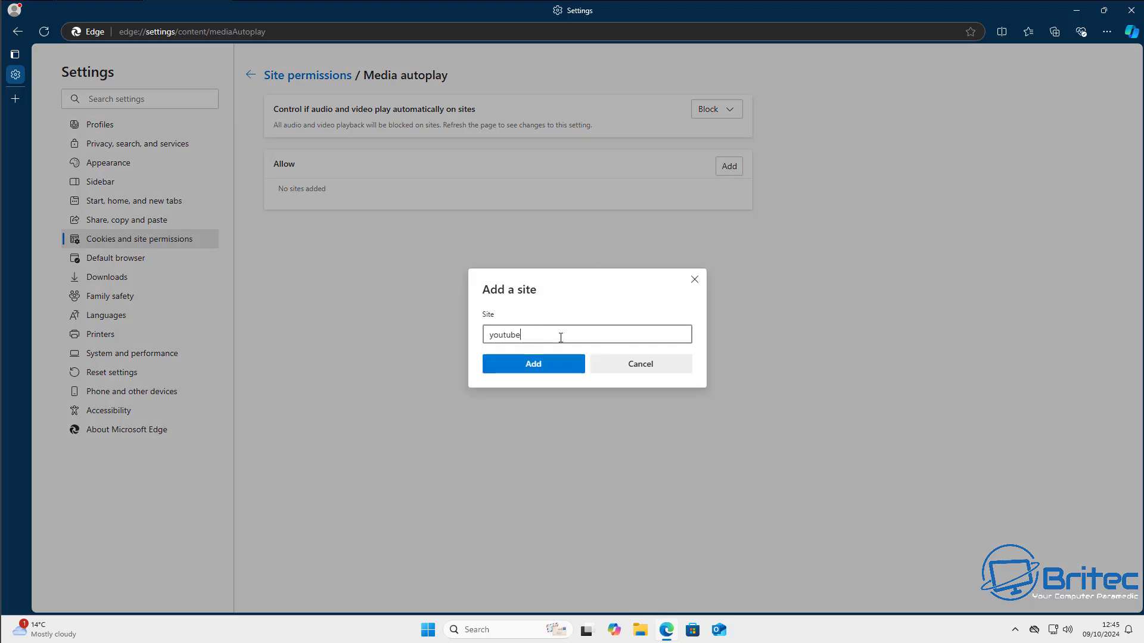
pyautogui.write('.com')
pyautogui.click(547, 365)
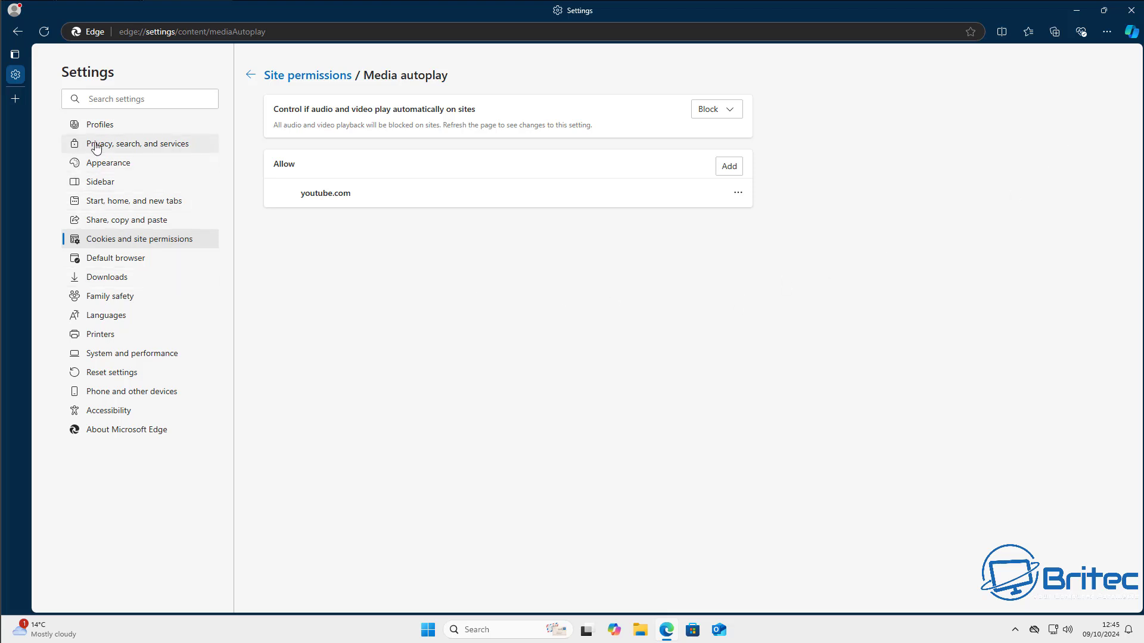
# Turn on Send Do Not Track requests in Privacy, search, and services
pyautogui.click(207, 146)
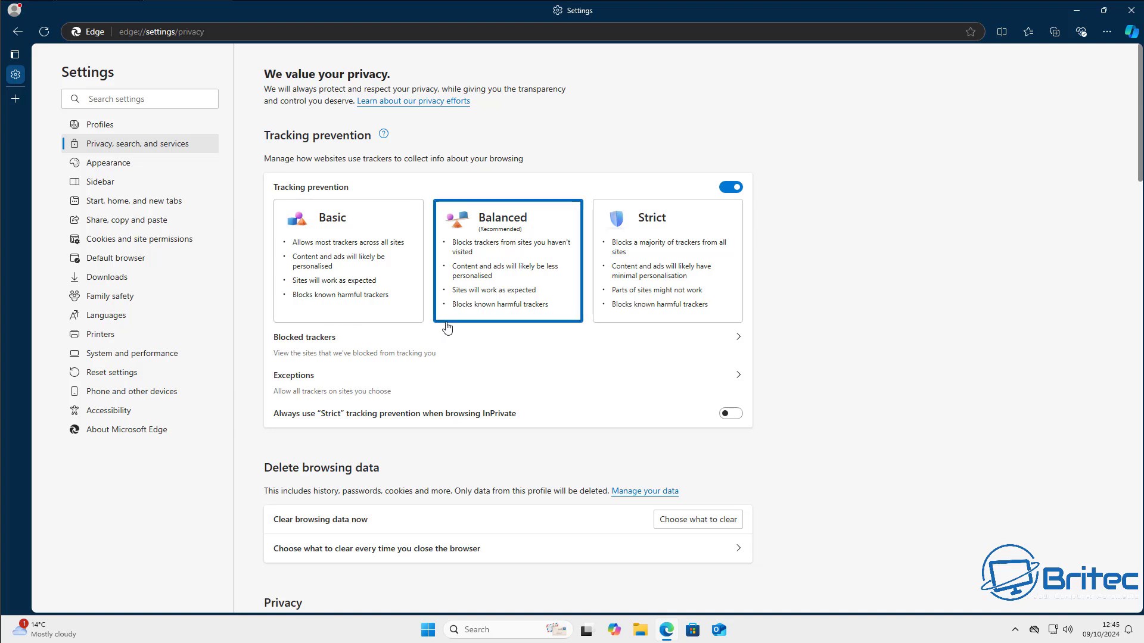
pyautogui.scroll(-4, 447, 329)
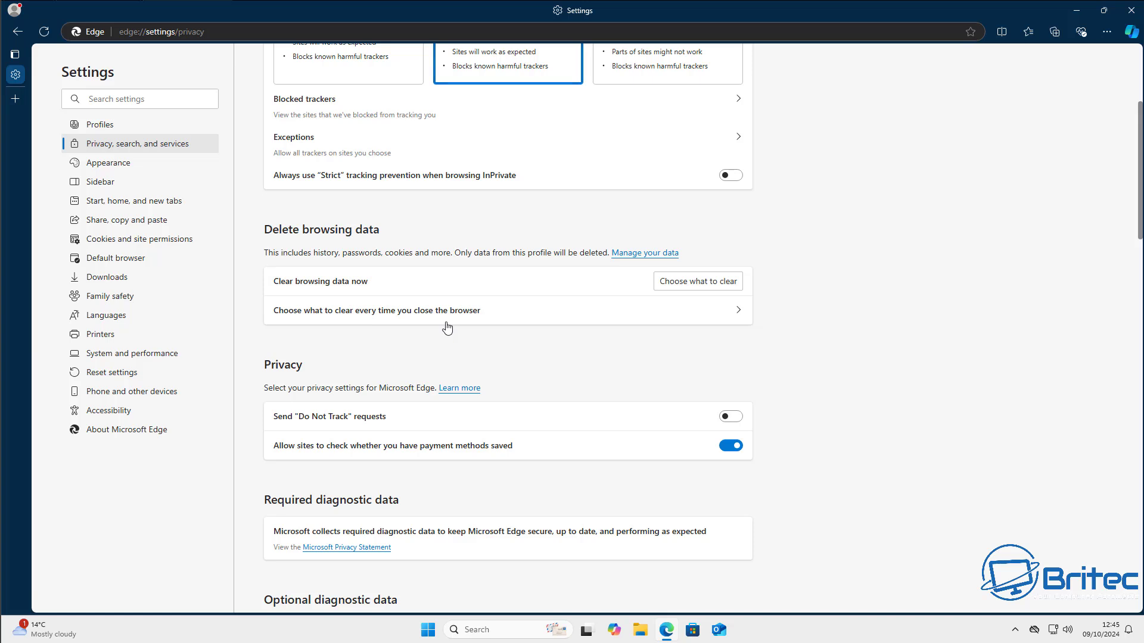
pyautogui.click(730, 416)
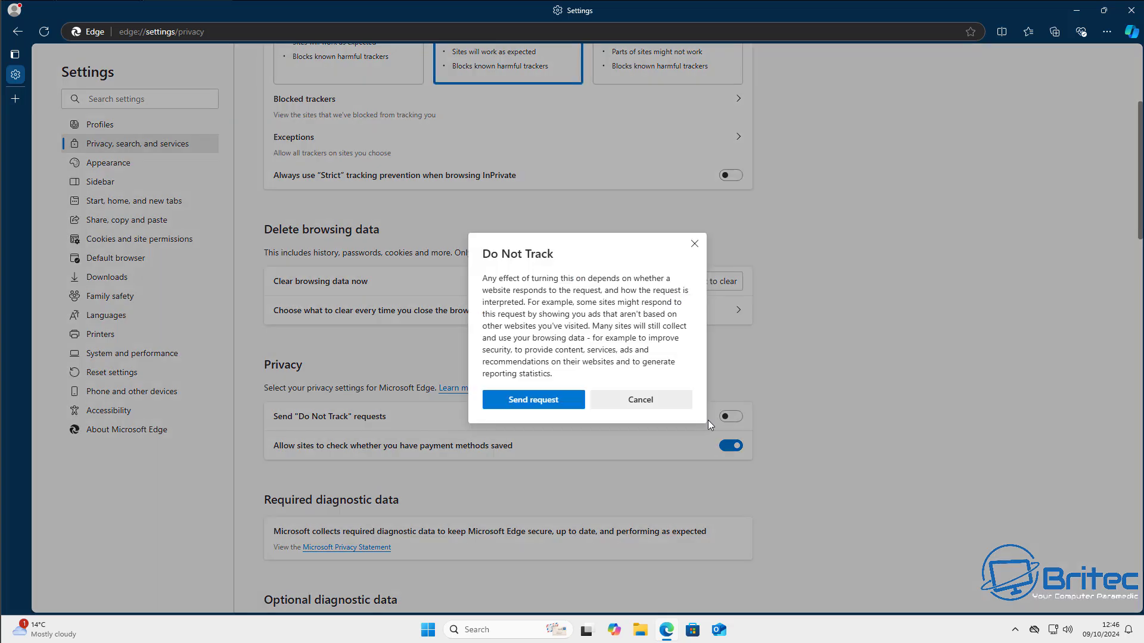
pyautogui.click(516, 400)
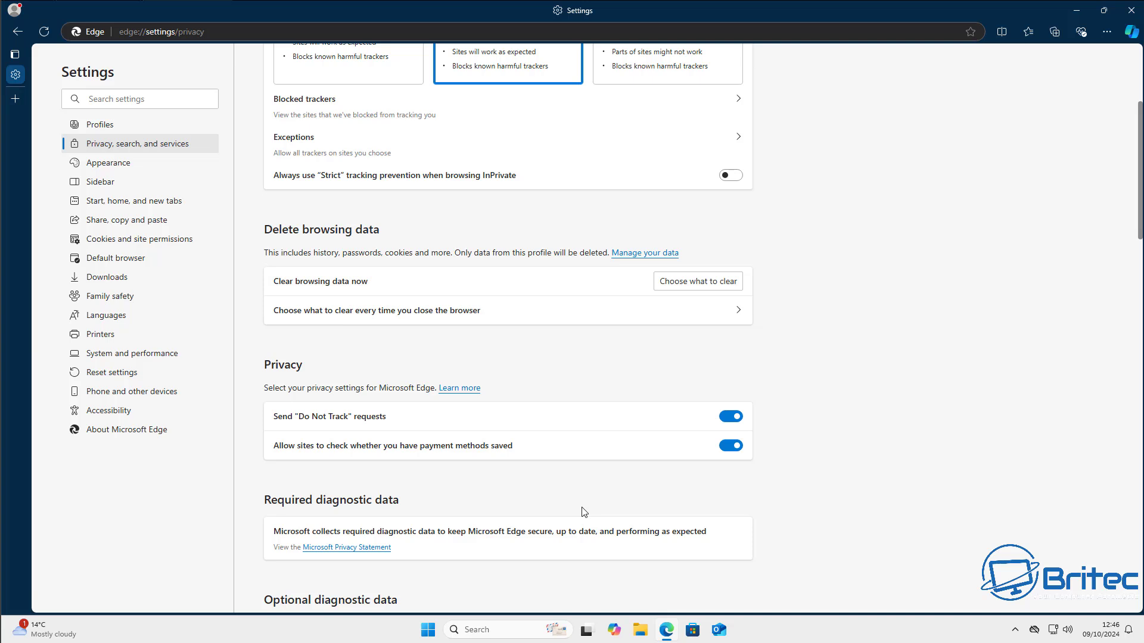
# Turn off letting sites check for saved payment methods, then scroll down to Services
pyautogui.click(732, 448)
pyautogui.scroll(-3, 565, 494)
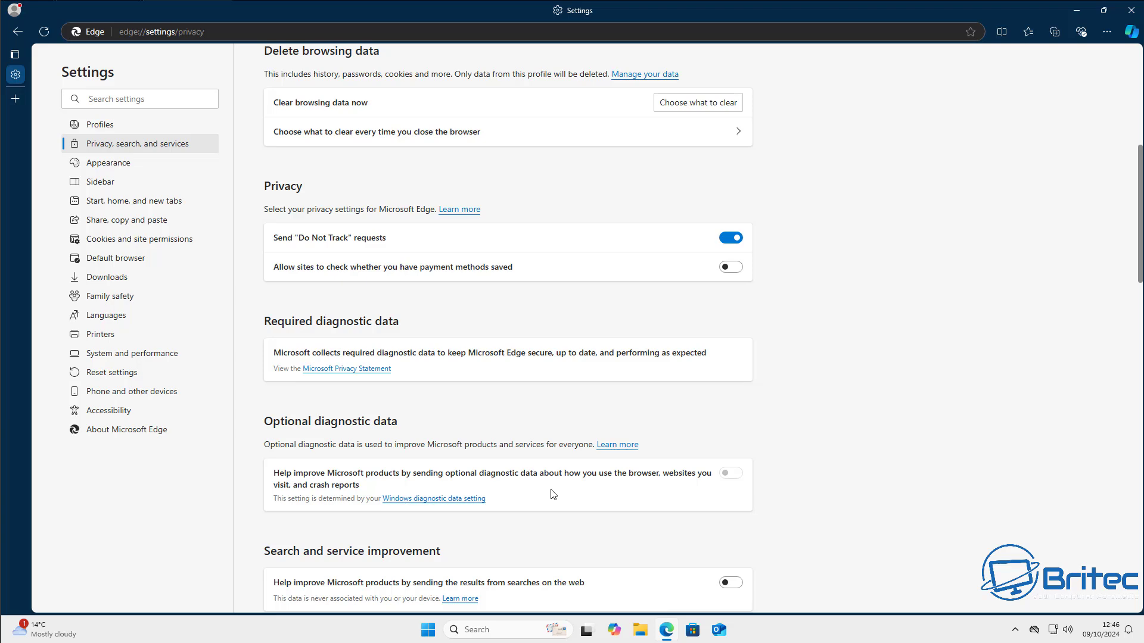
pyautogui.scroll(-6, 554, 494)
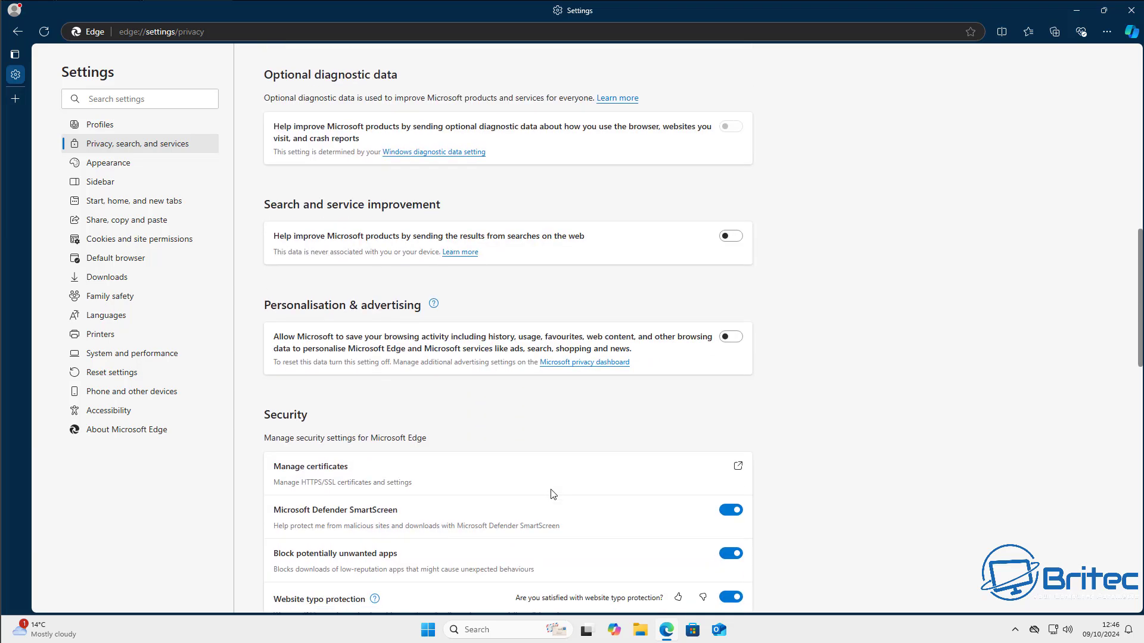
pyautogui.scroll(-2, 553, 494)
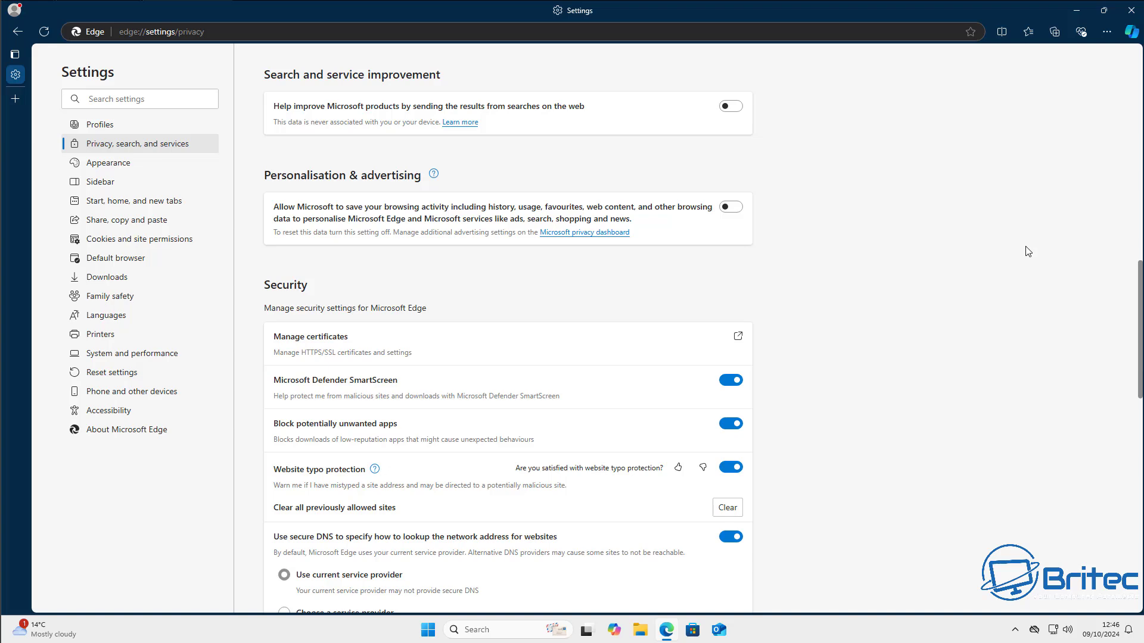
pyautogui.moveTo(1141, 281); pyautogui.dragTo(1140, 493)
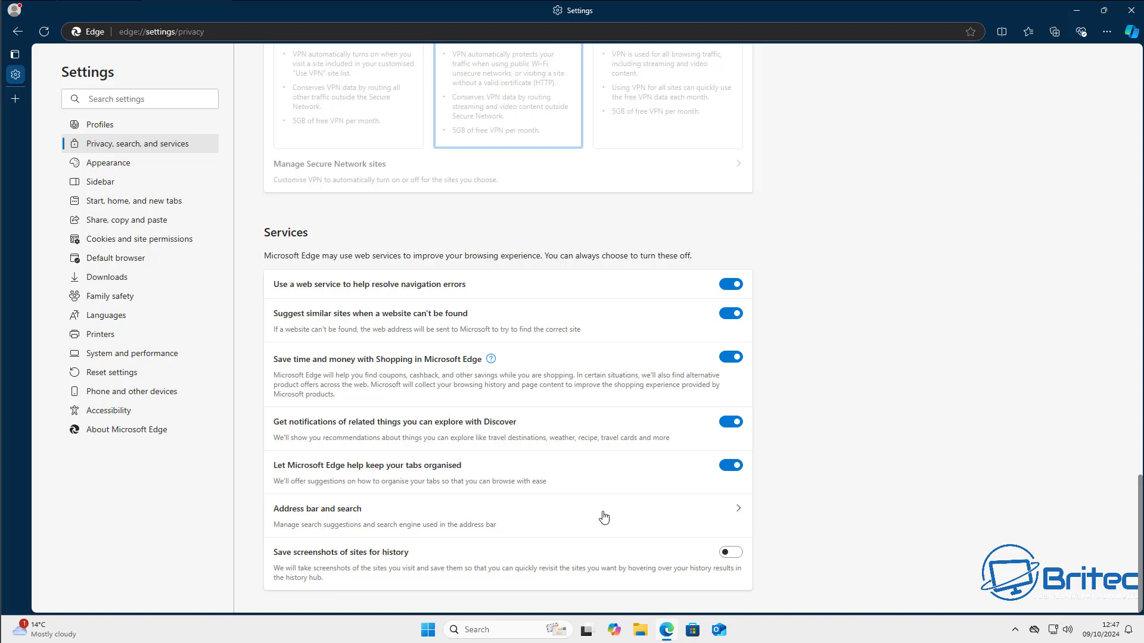
# Make Google the address bar search engine under Address bar and search
pyautogui.click(640, 518)
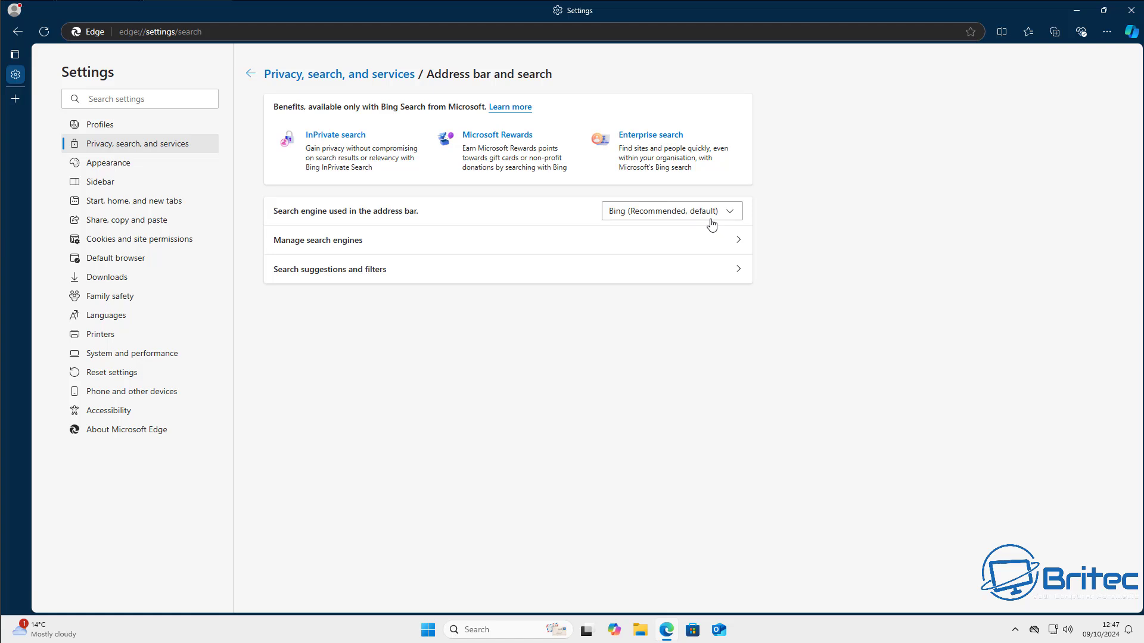
pyautogui.click(730, 218)
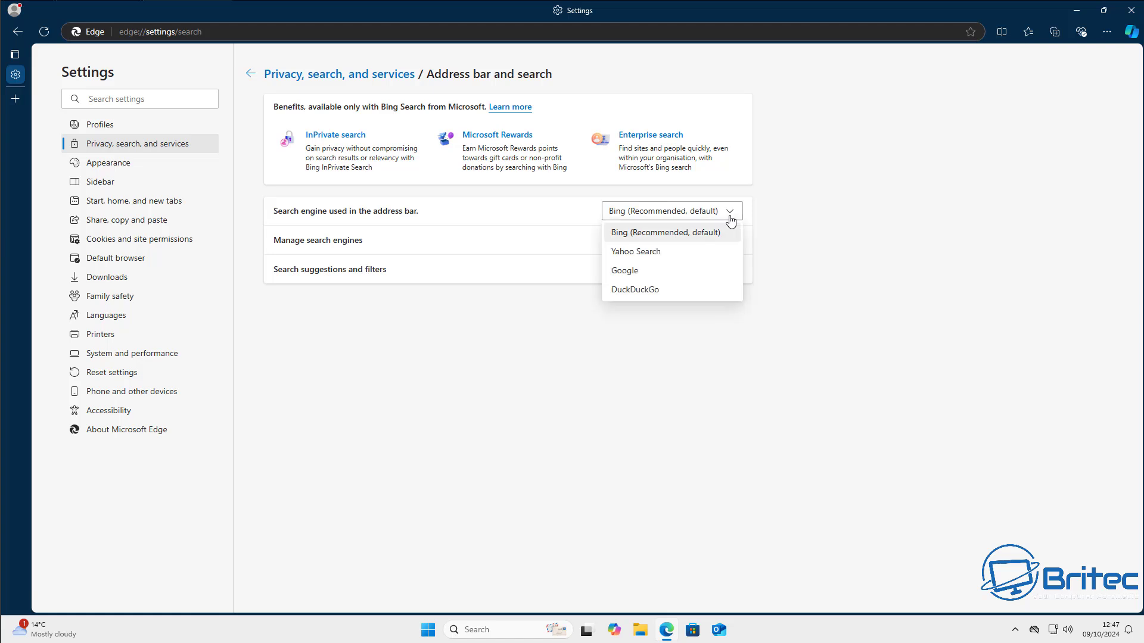
pyautogui.click(634, 273)
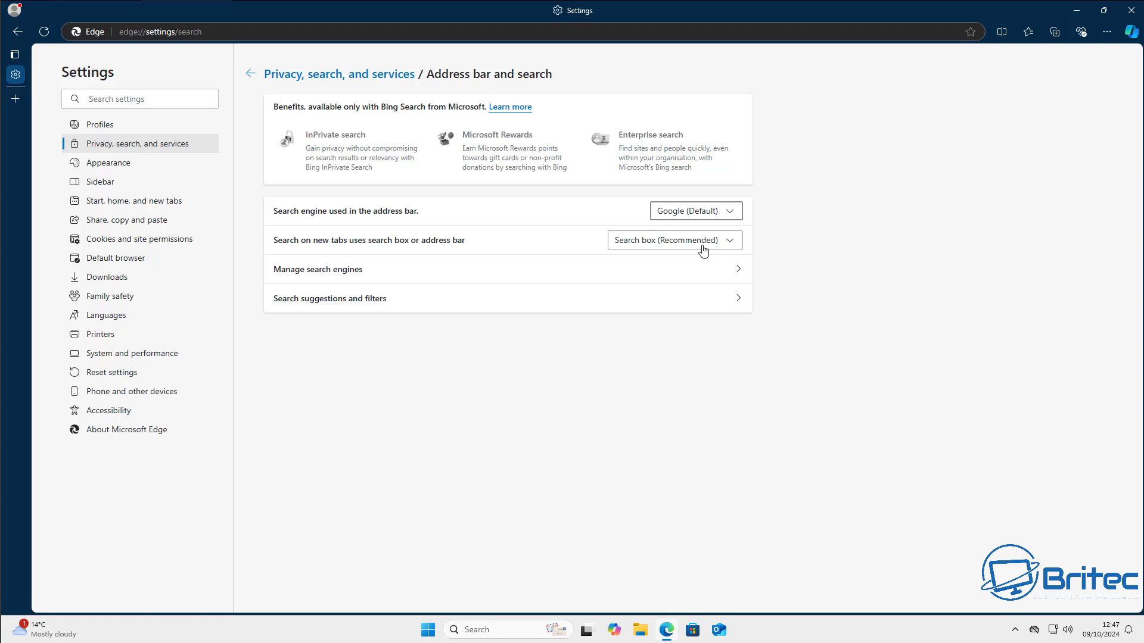
# Leave the new-tab search option unchanged and go to Manage search engines
pyautogui.click(734, 249)
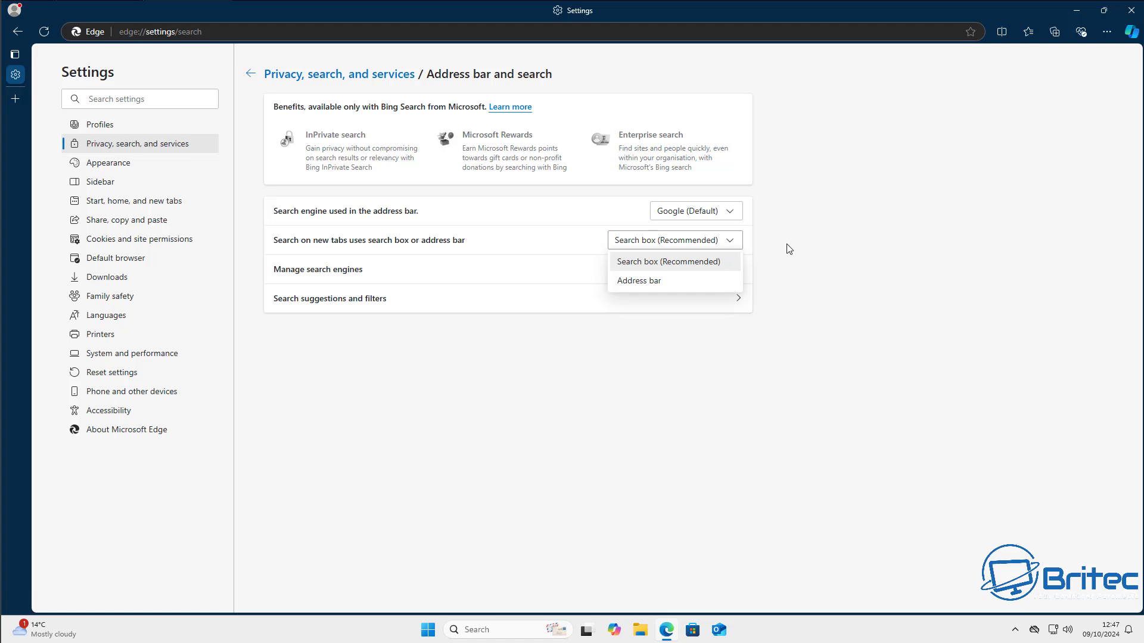
pyautogui.click(827, 249)
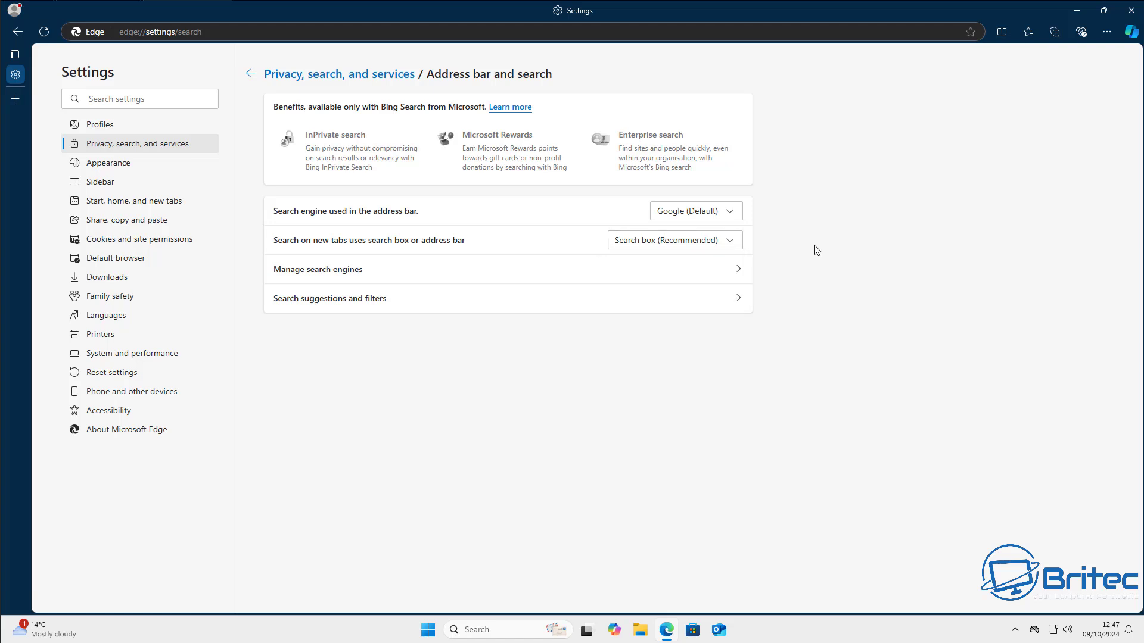
pyautogui.click(727, 269)
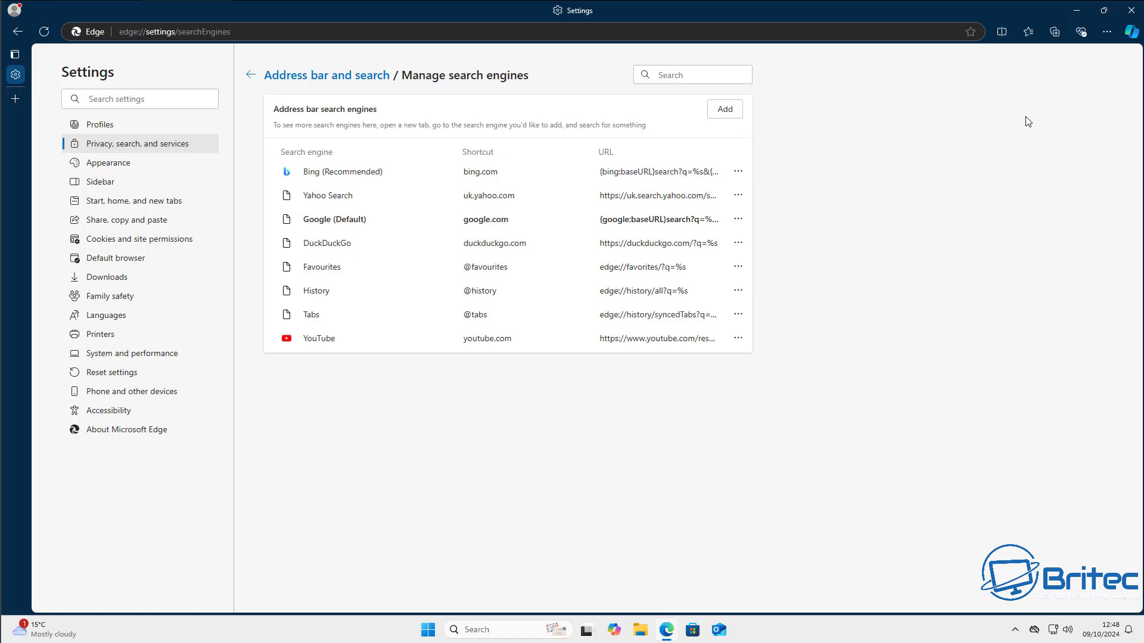
# Turn off 'Ask before sending' in Notifications site permissions, leaving quiet notification requests off
pyautogui.click(1105, 33)
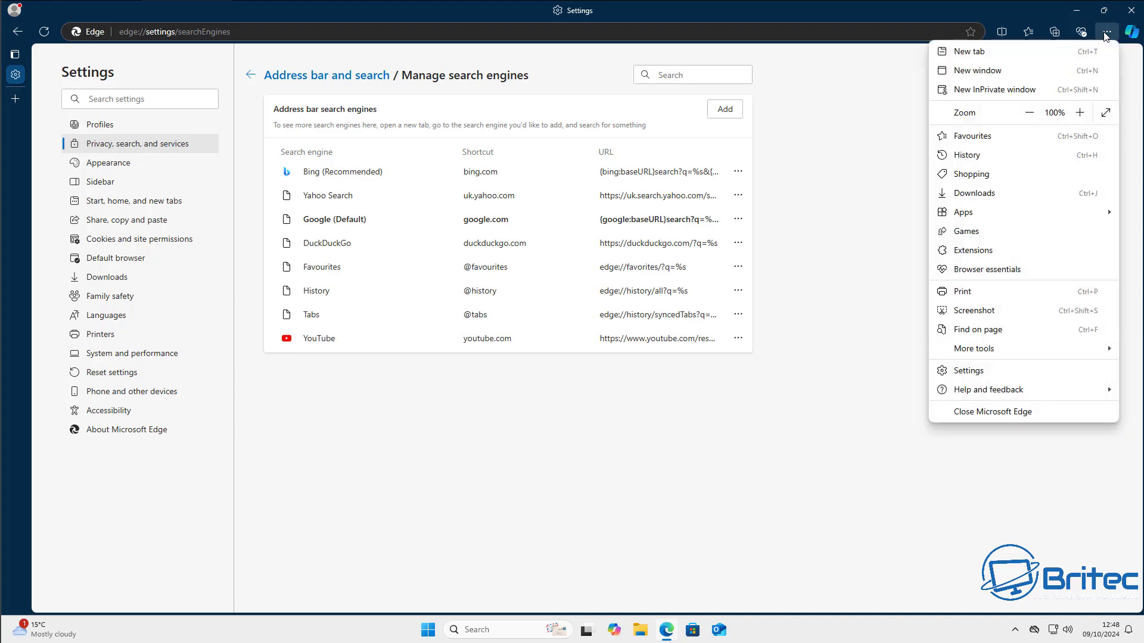
pyautogui.click(980, 375)
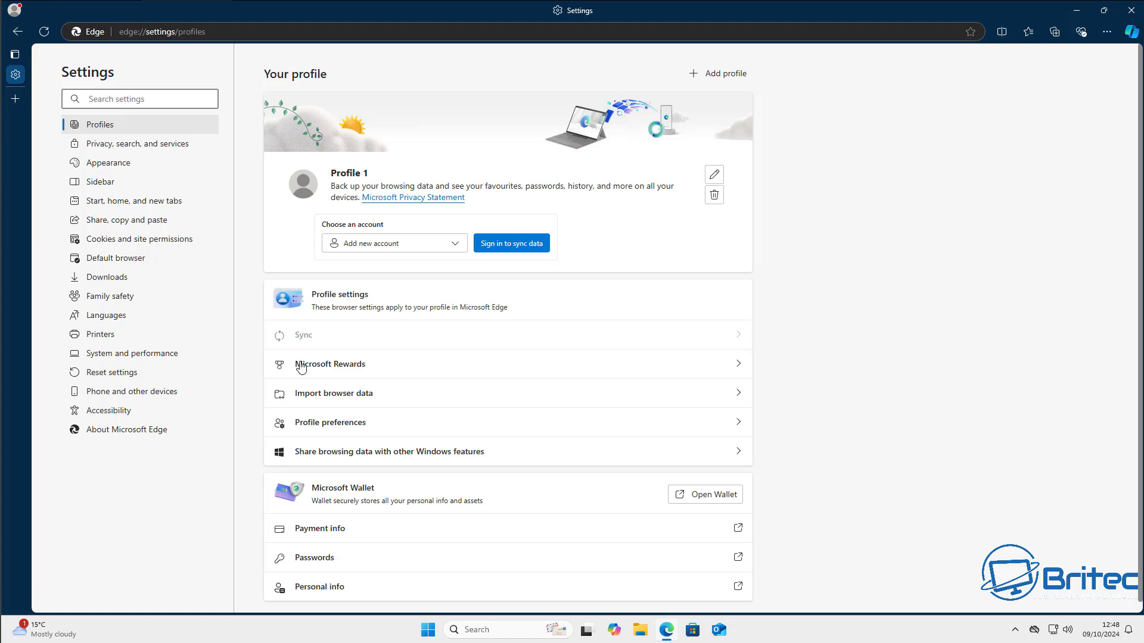
pyautogui.click(126, 240)
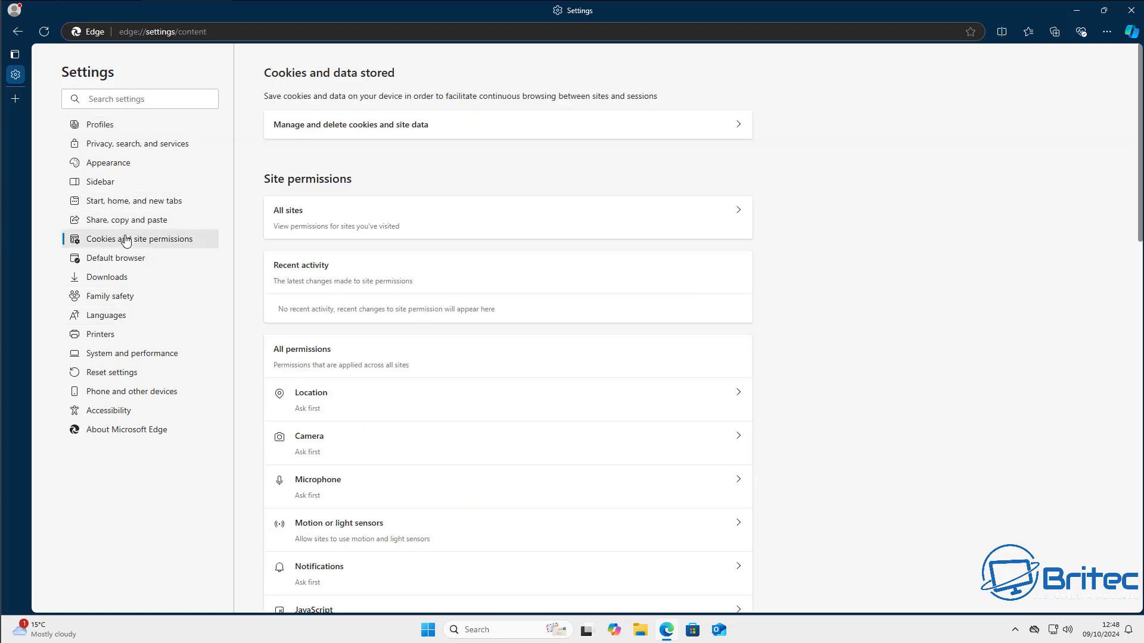
pyautogui.scroll(-4, 651, 522)
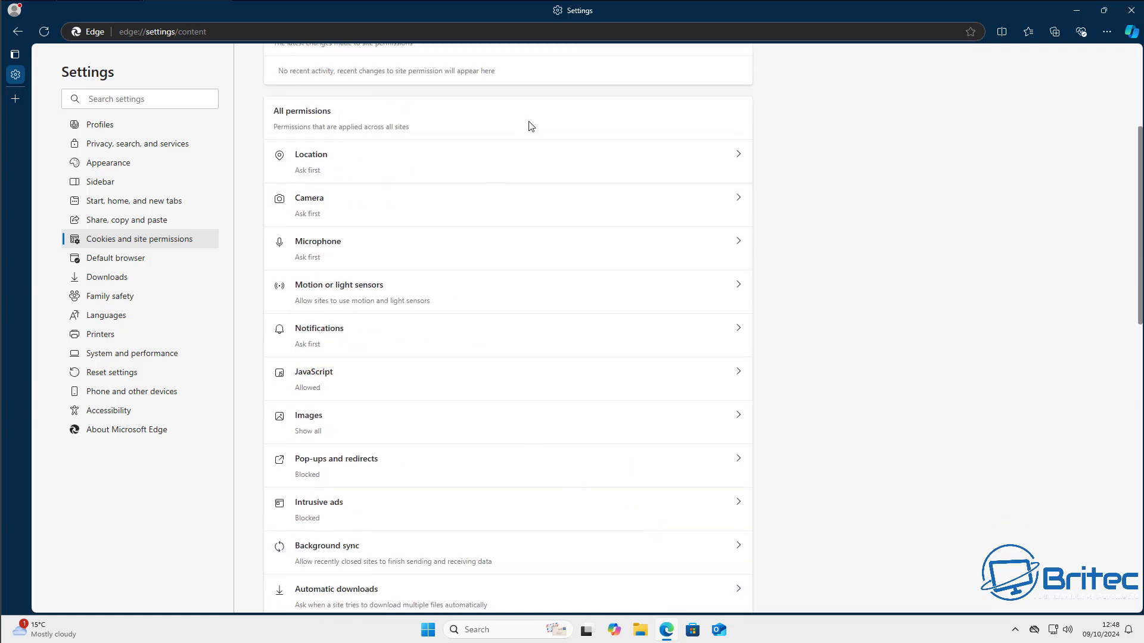
pyautogui.click(693, 340)
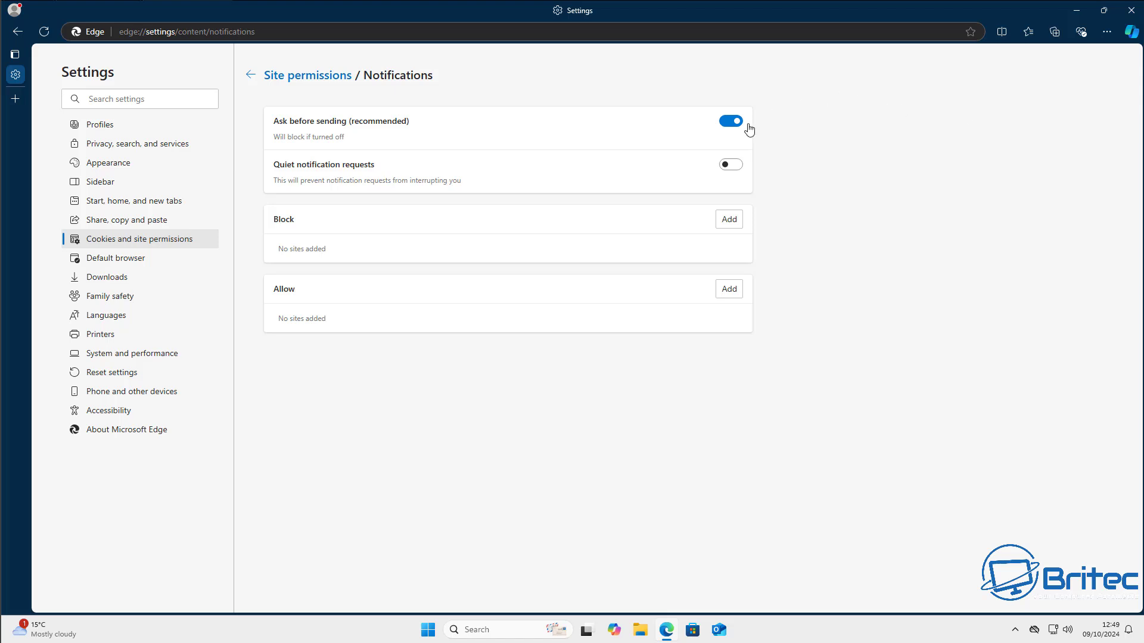
pyautogui.click(731, 121)
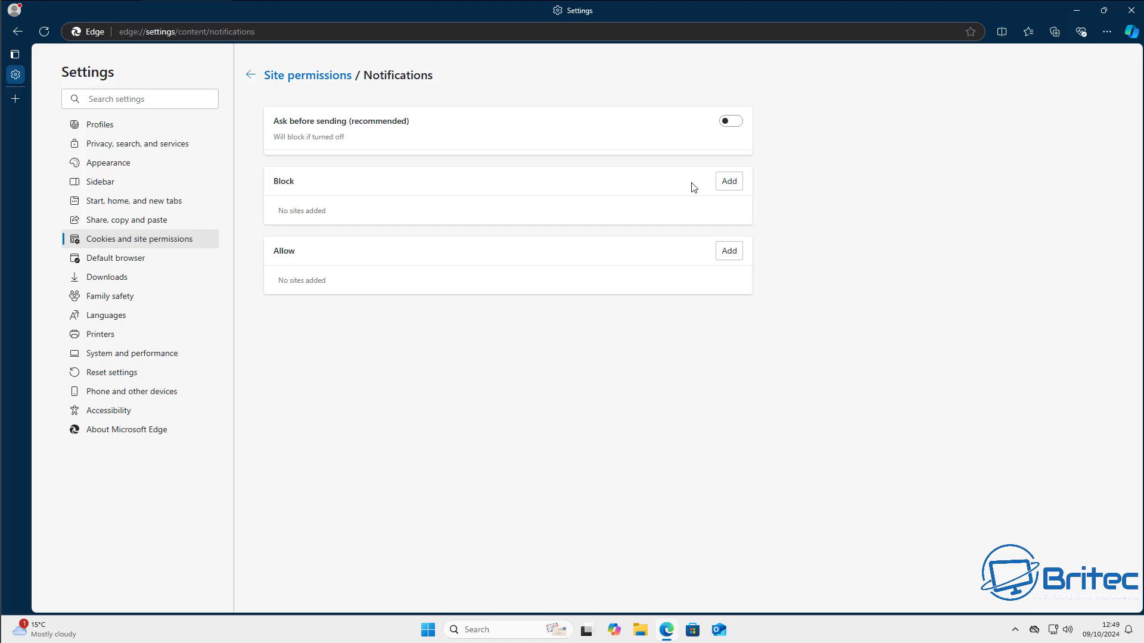
pyautogui.click(726, 122)
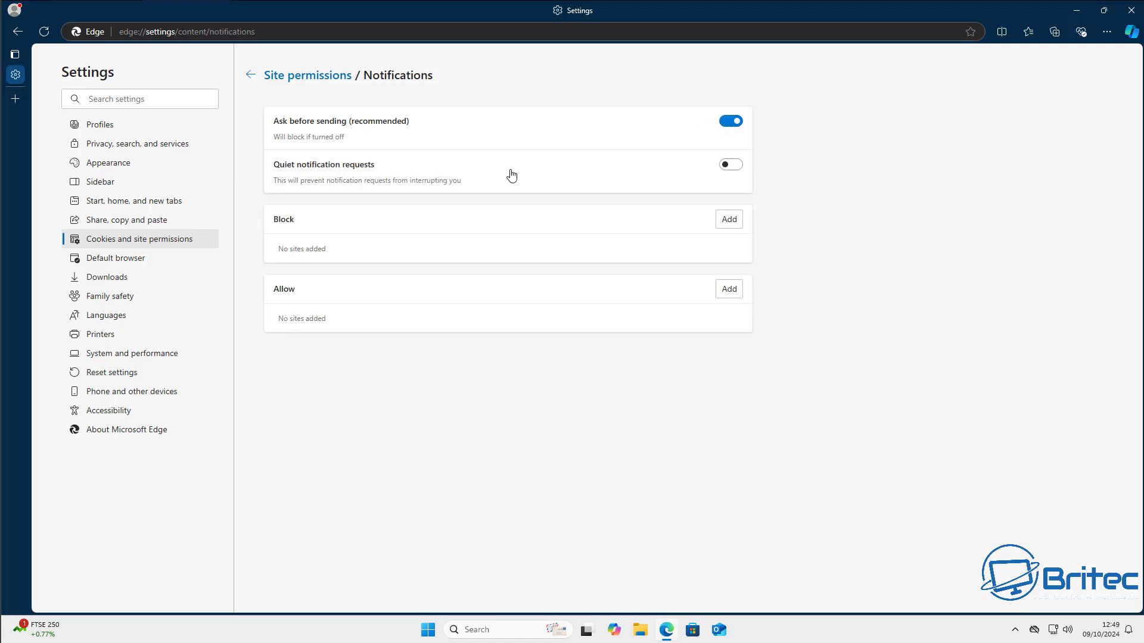
pyautogui.click(732, 166)
pyautogui.click(731, 165)
pyautogui.click(731, 122)
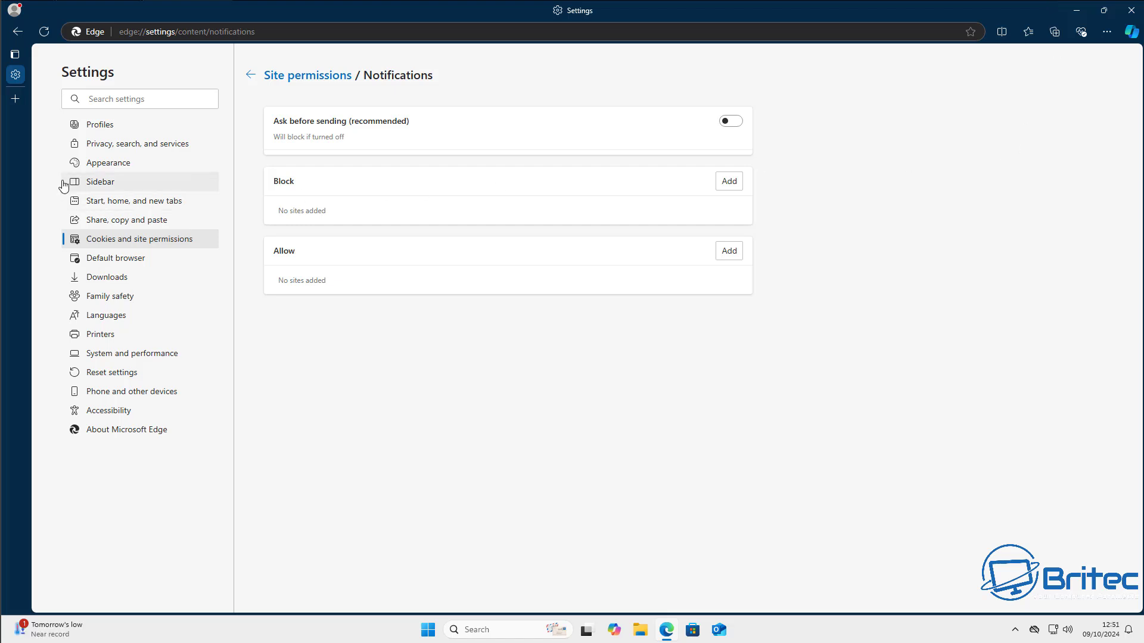
# Go to Privacy, search, and services and scroll down to the secure DNS setting
pyautogui.click(117, 147)
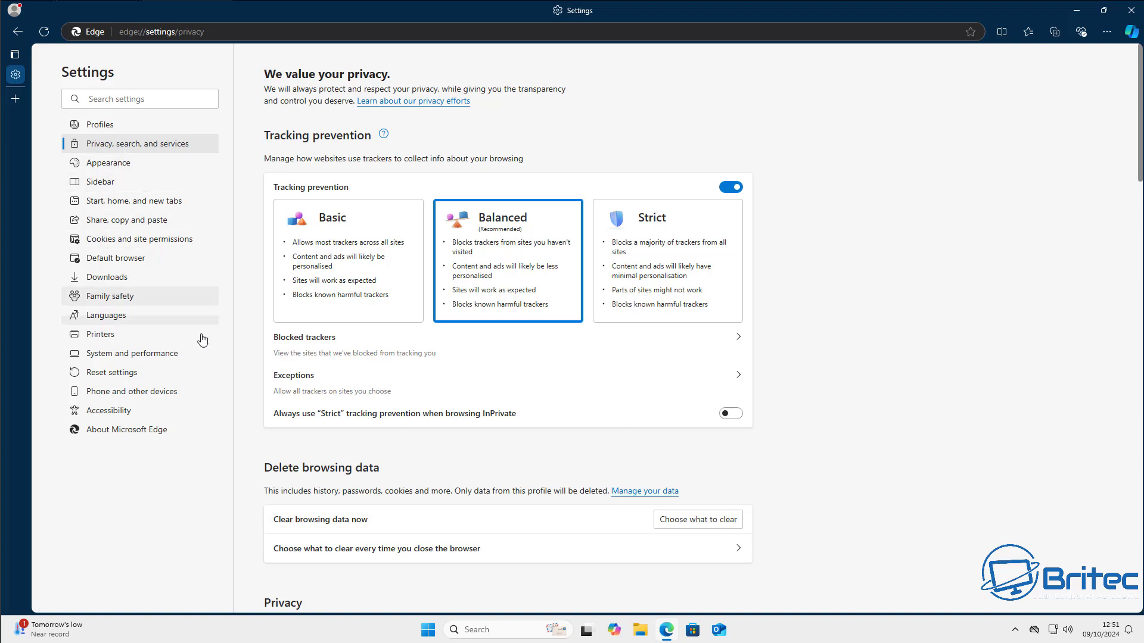
pyautogui.scroll(-10, 615, 400)
pyautogui.scroll(-2, 615, 400)
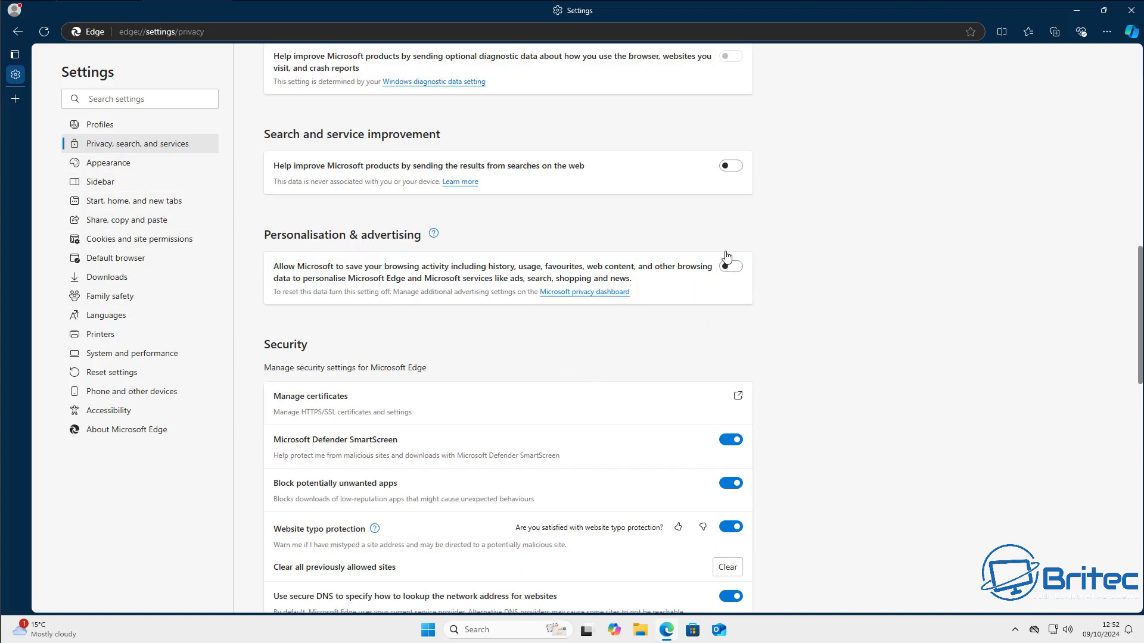
pyautogui.scroll(-3, 691, 349)
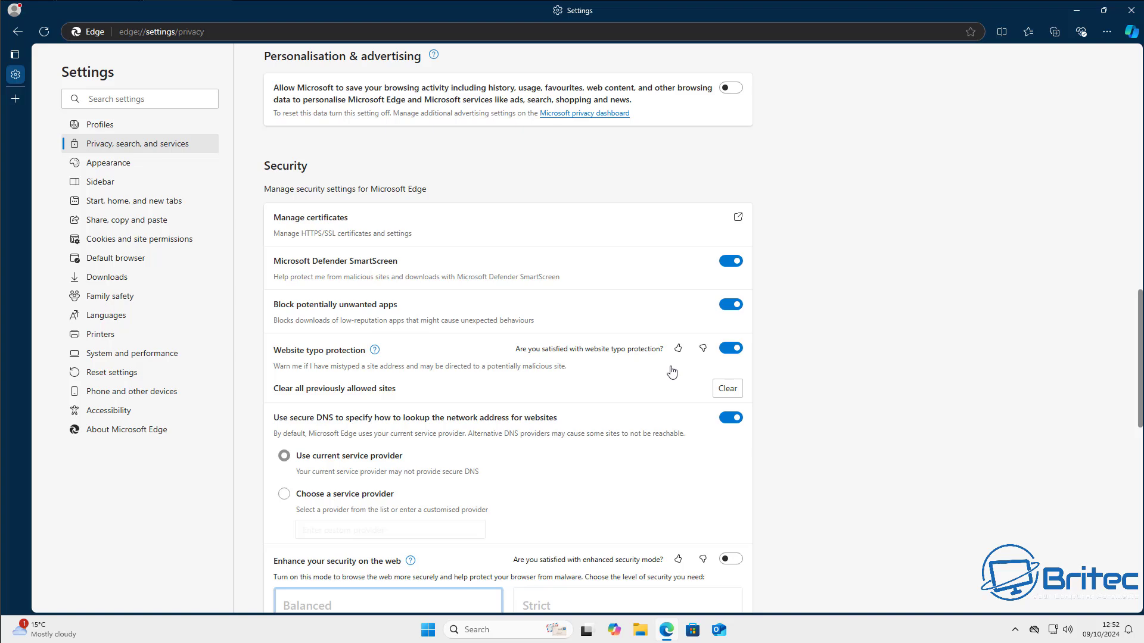
pyautogui.scroll(-1, 673, 373)
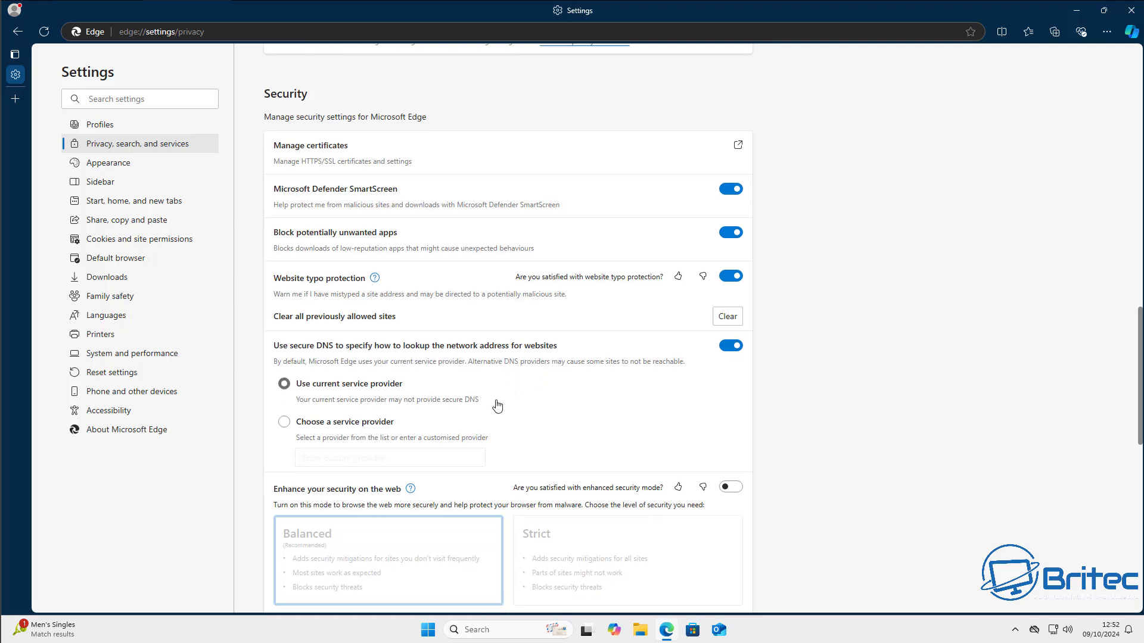
pyautogui.scroll(-4, 511, 396)
# Try Cloudflare, OpenDNS and Google as DNS providers, then revert to the current service provider
pyautogui.click(284, 198)
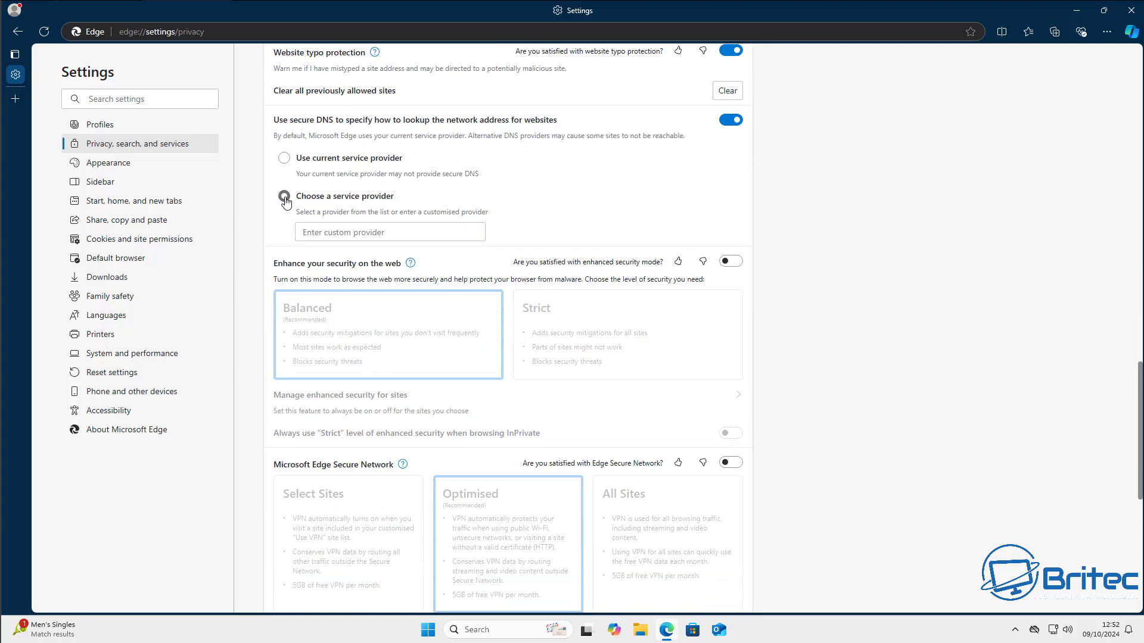
pyautogui.click(422, 237)
pyautogui.click(422, 237)
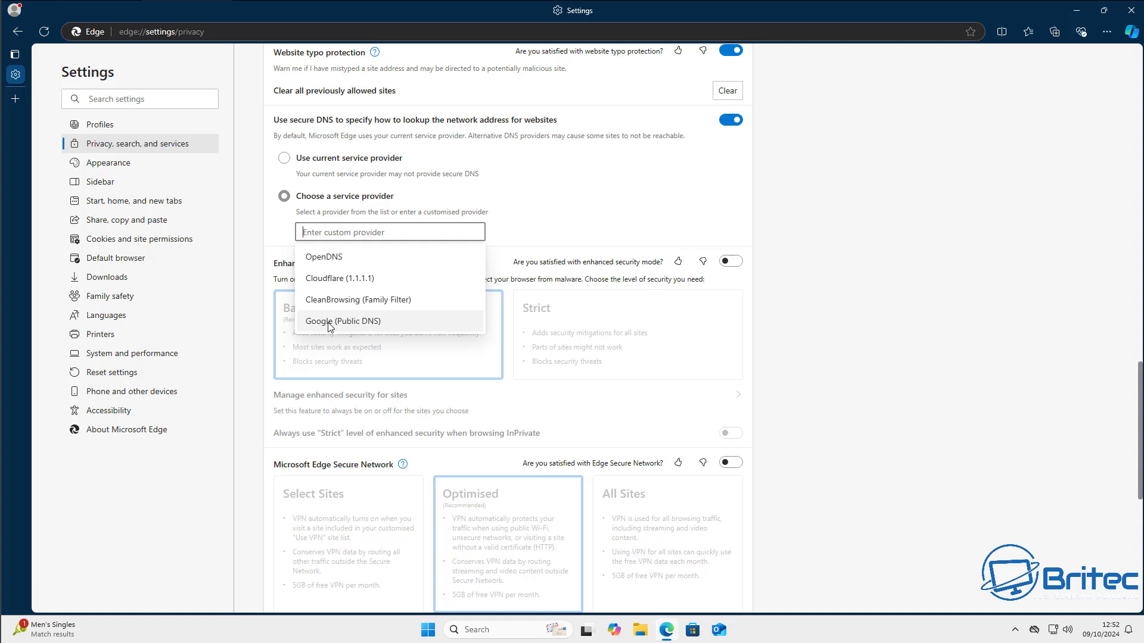
pyautogui.click(331, 279)
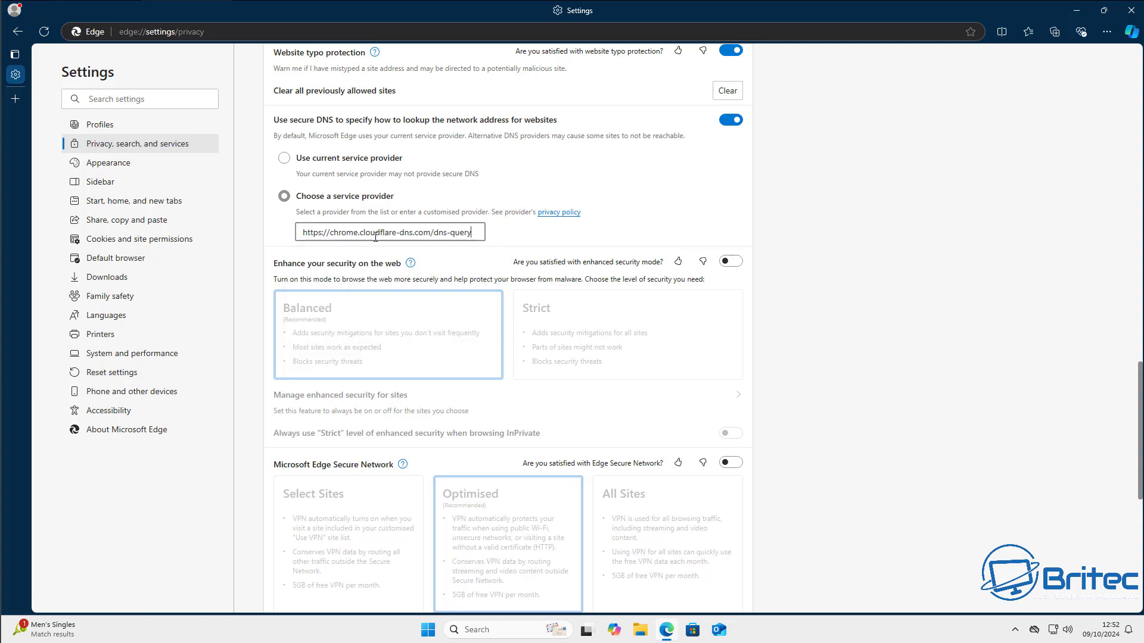
pyautogui.click(433, 233)
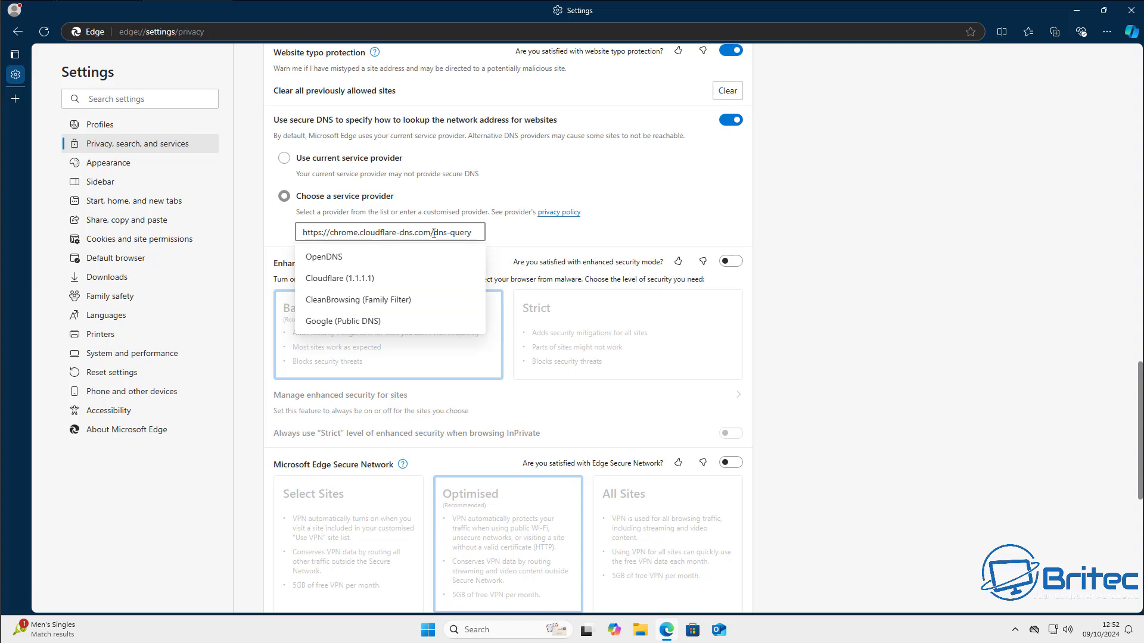
pyautogui.click(355, 257)
pyautogui.click(398, 233)
pyautogui.click(335, 322)
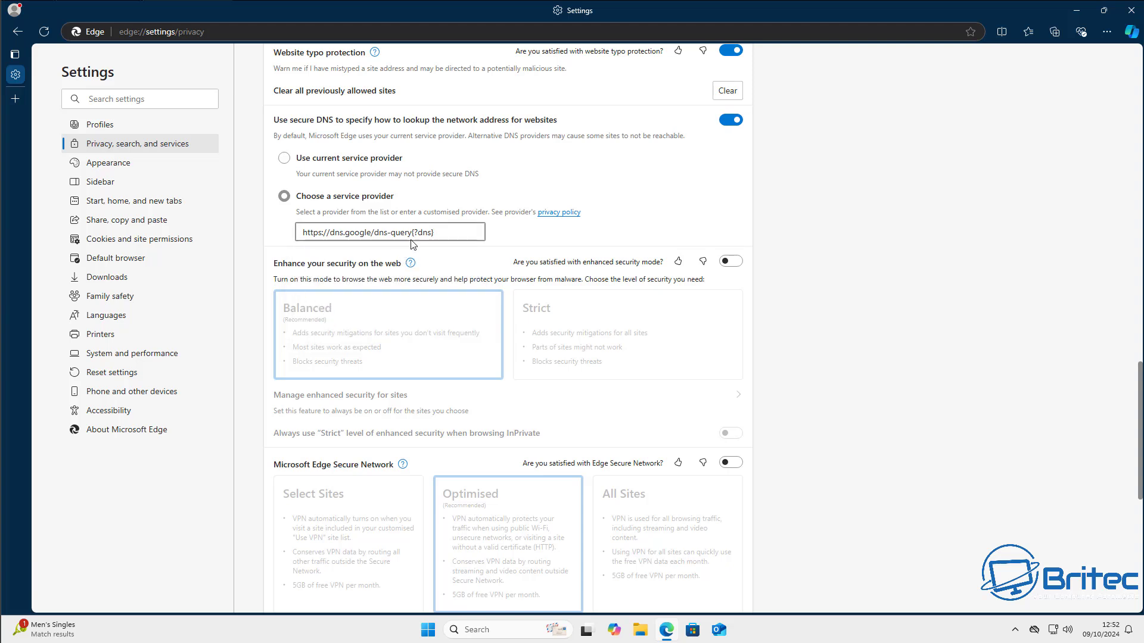
pyautogui.click(285, 159)
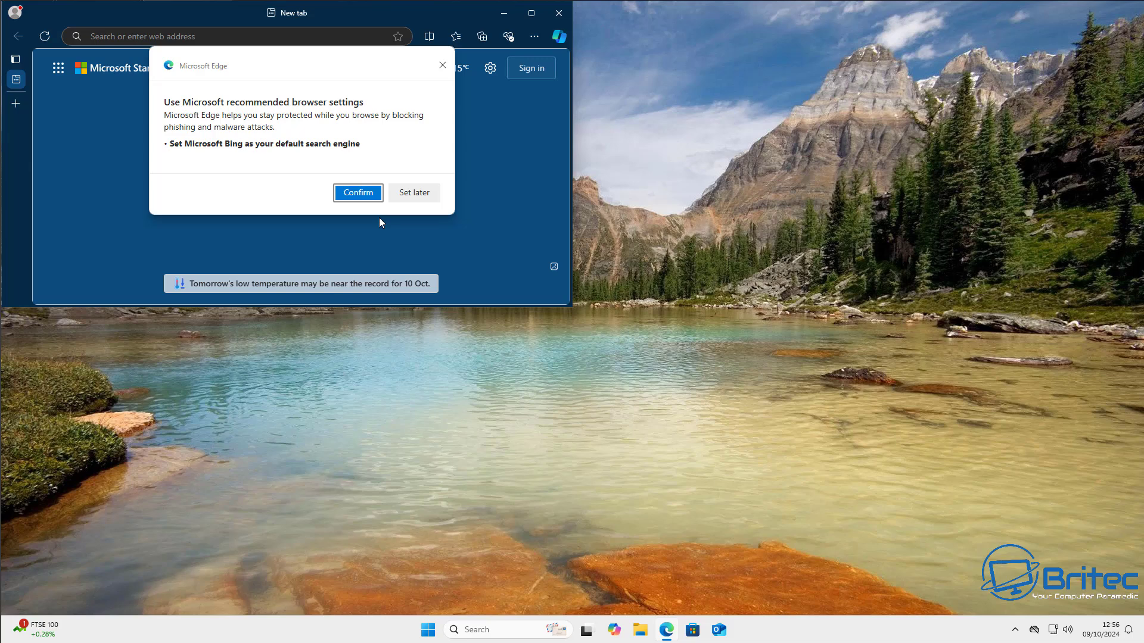
# Choose 'Set later' on the recommended-settings prompt and maximize the Edge window
pyautogui.click(418, 201)
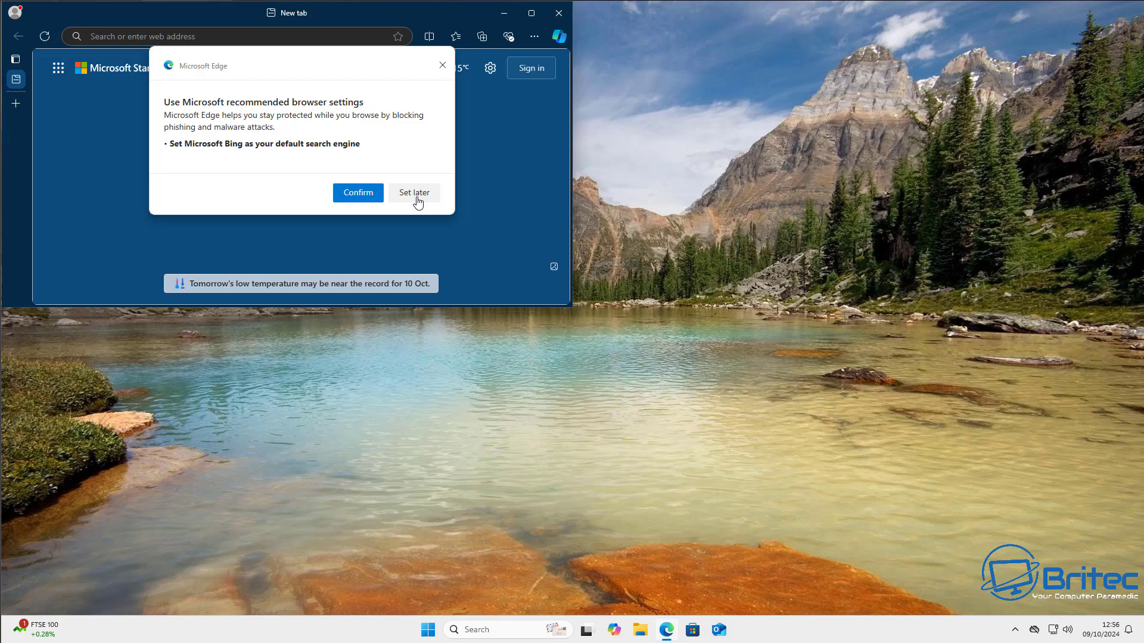
pyautogui.click(532, 13)
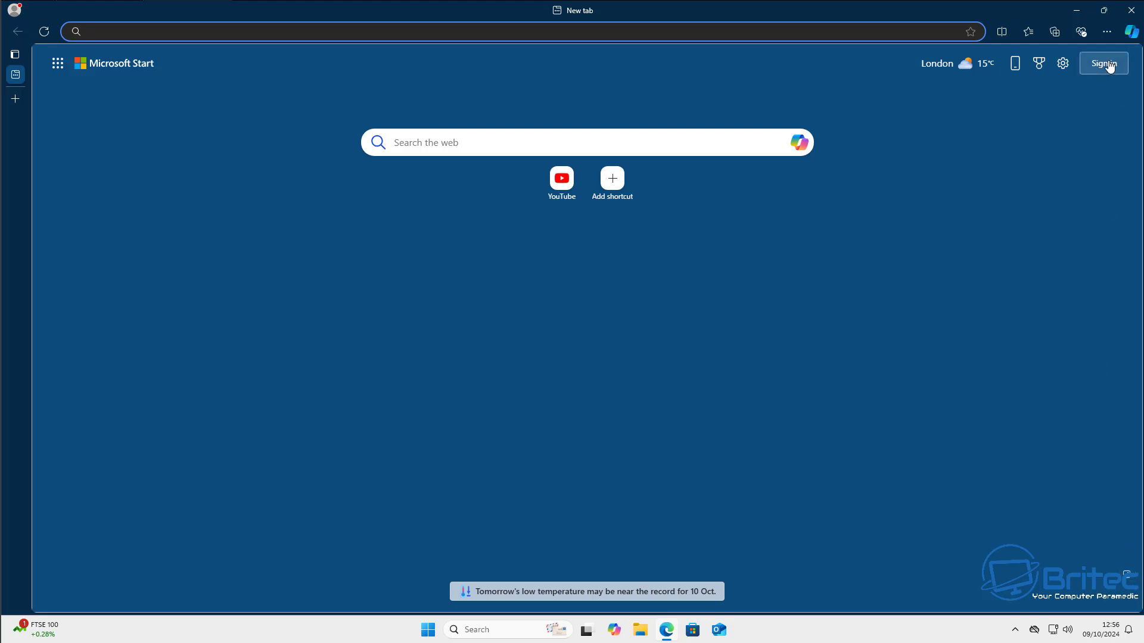
pyautogui.click(1130, 33)
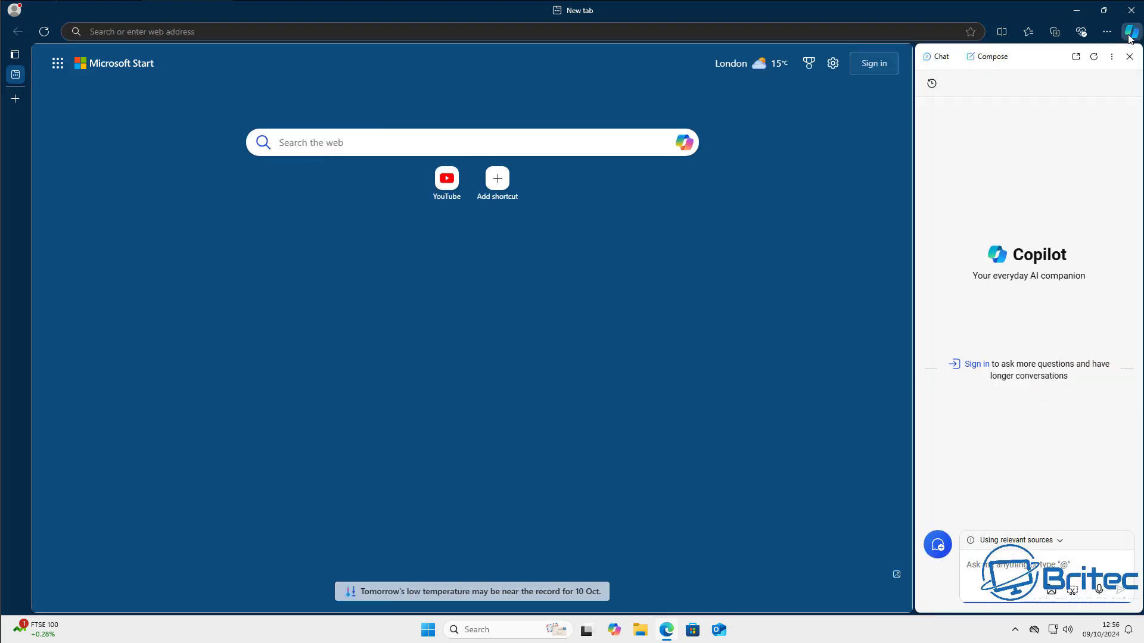
pyautogui.click(1112, 57)
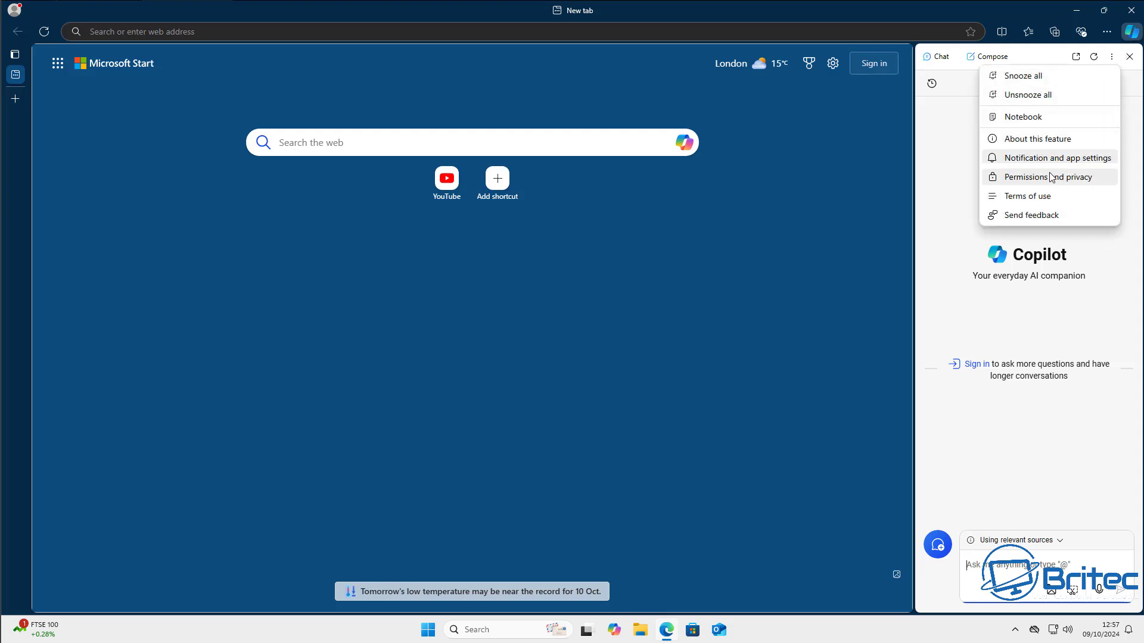
pyautogui.click(1099, 20)
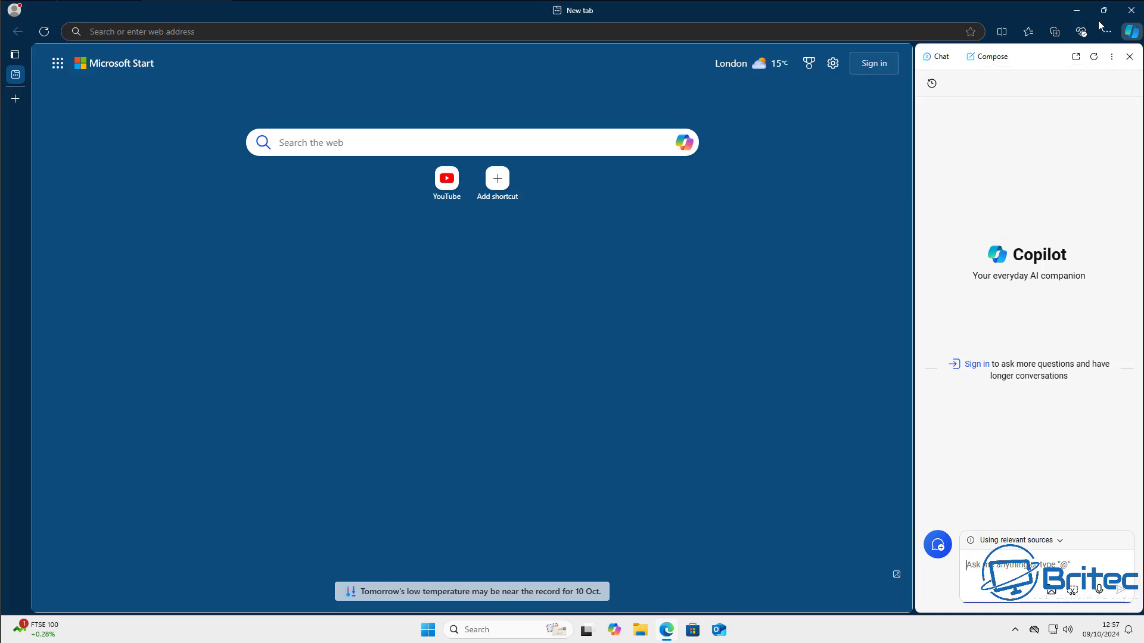
pyautogui.click(1130, 57)
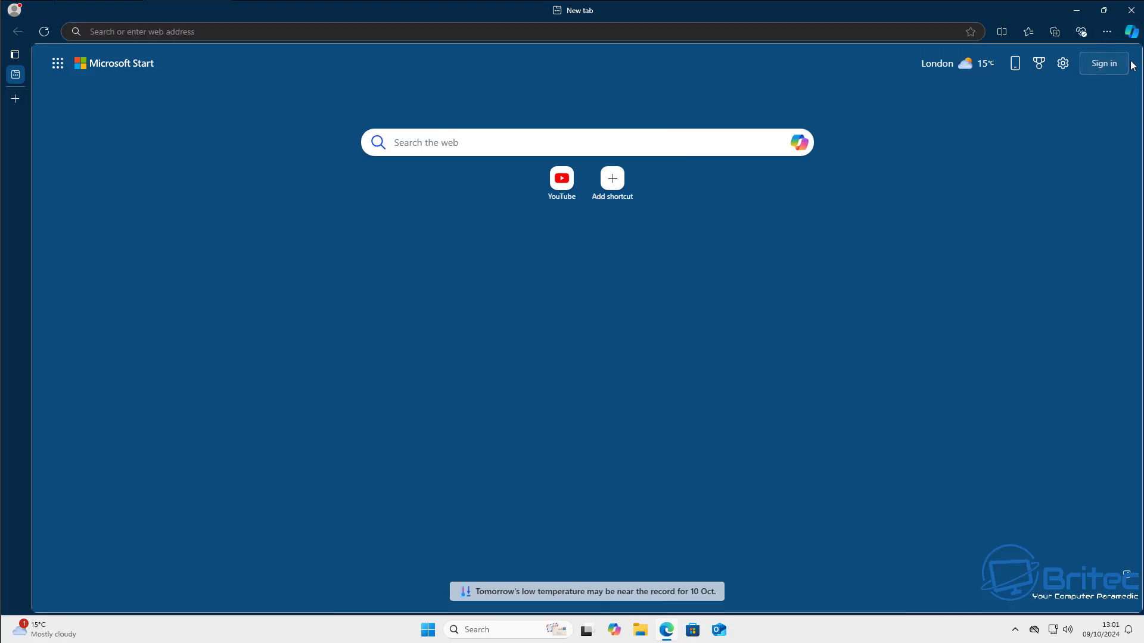
# Set the sidebar to 'Always on' in Sidebar settings
pyautogui.click(1106, 31)
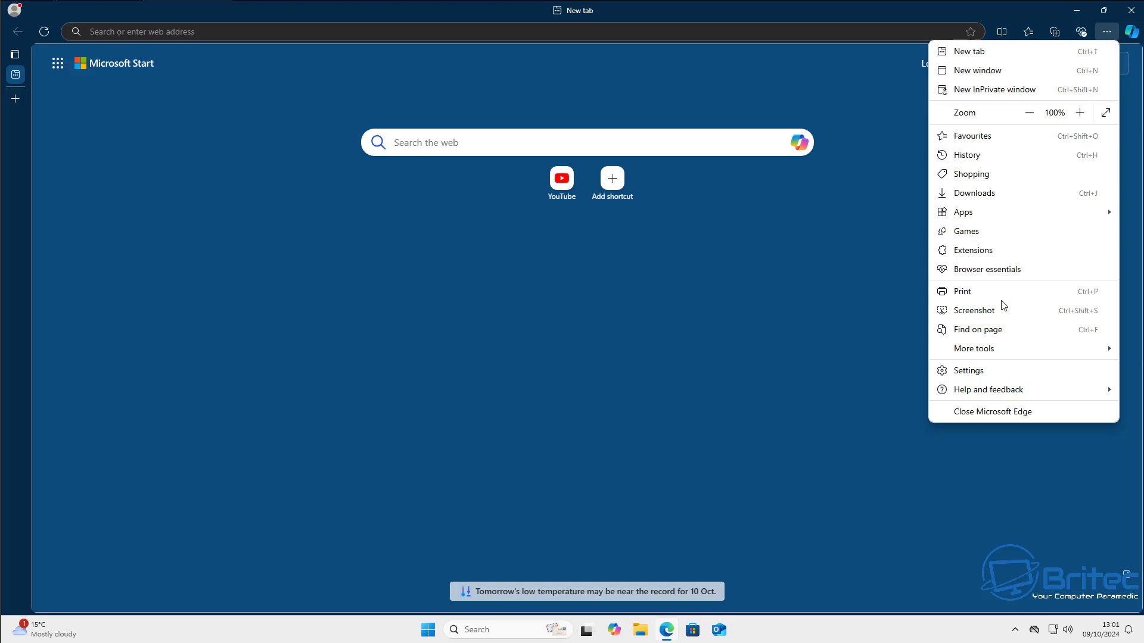
pyautogui.click(1000, 374)
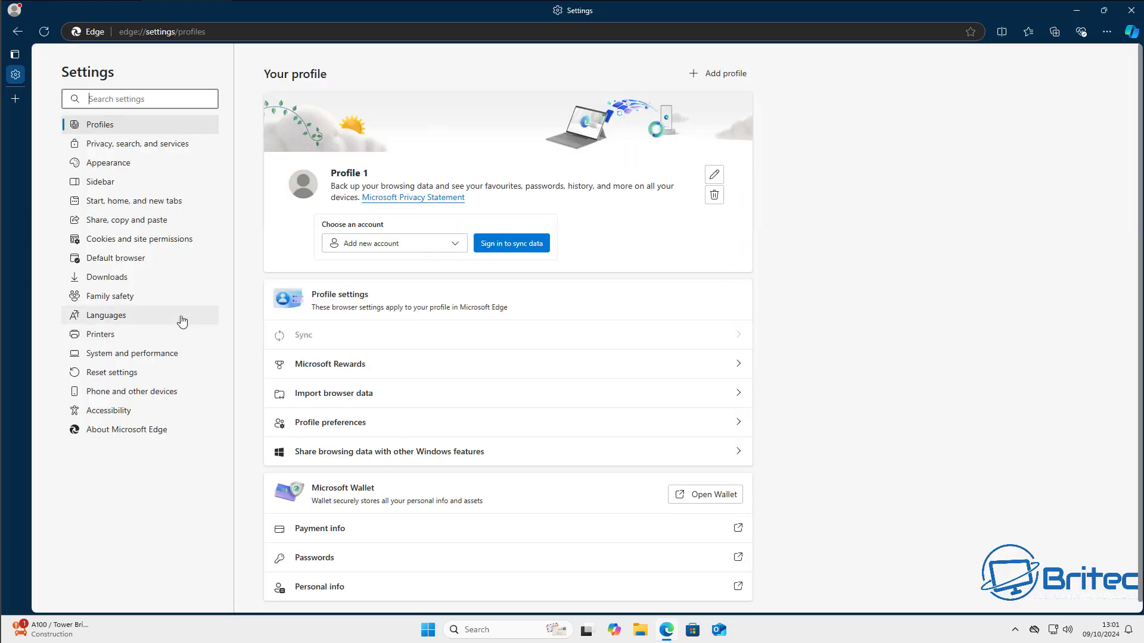
pyautogui.click(98, 186)
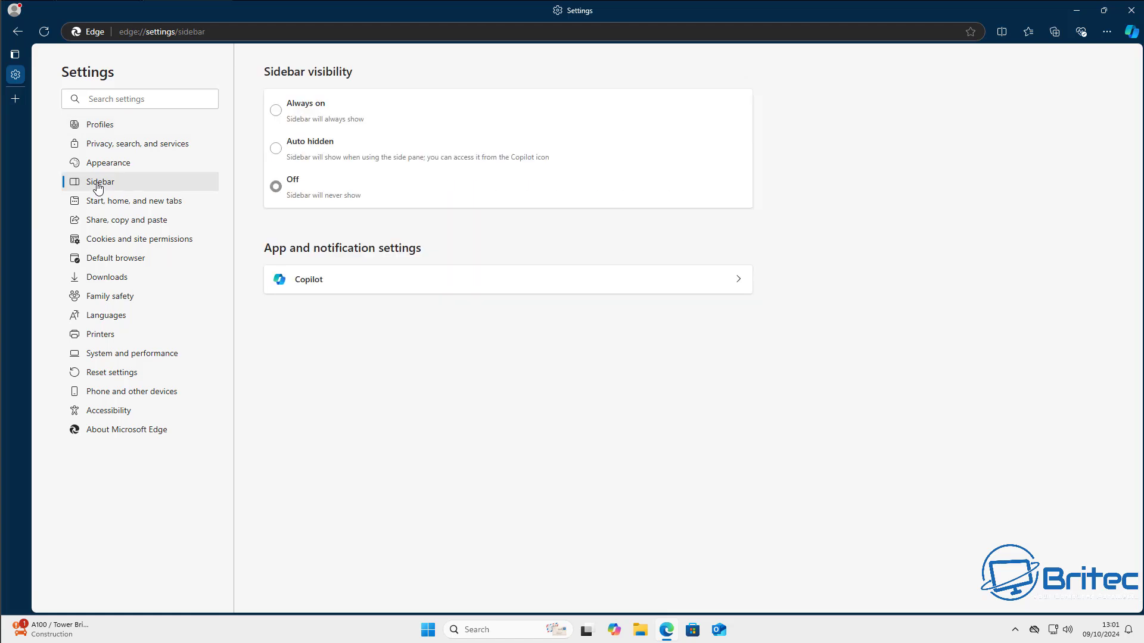
pyautogui.click(276, 111)
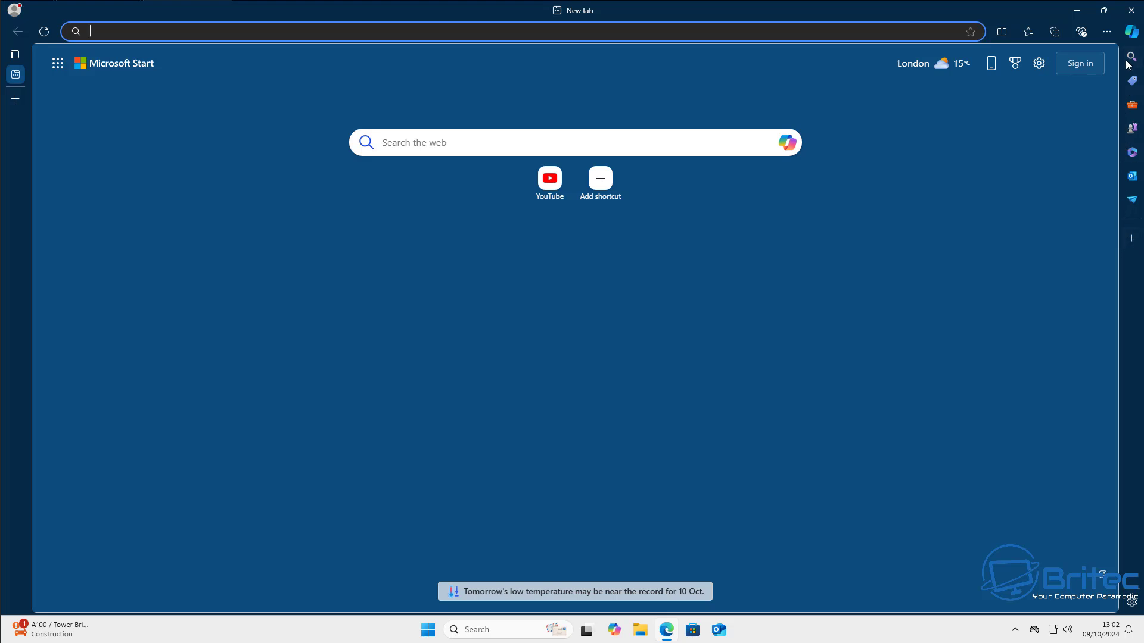
# Browse the sidebar's Customise panel for adding apps, then close it
pyautogui.click(1132, 240)
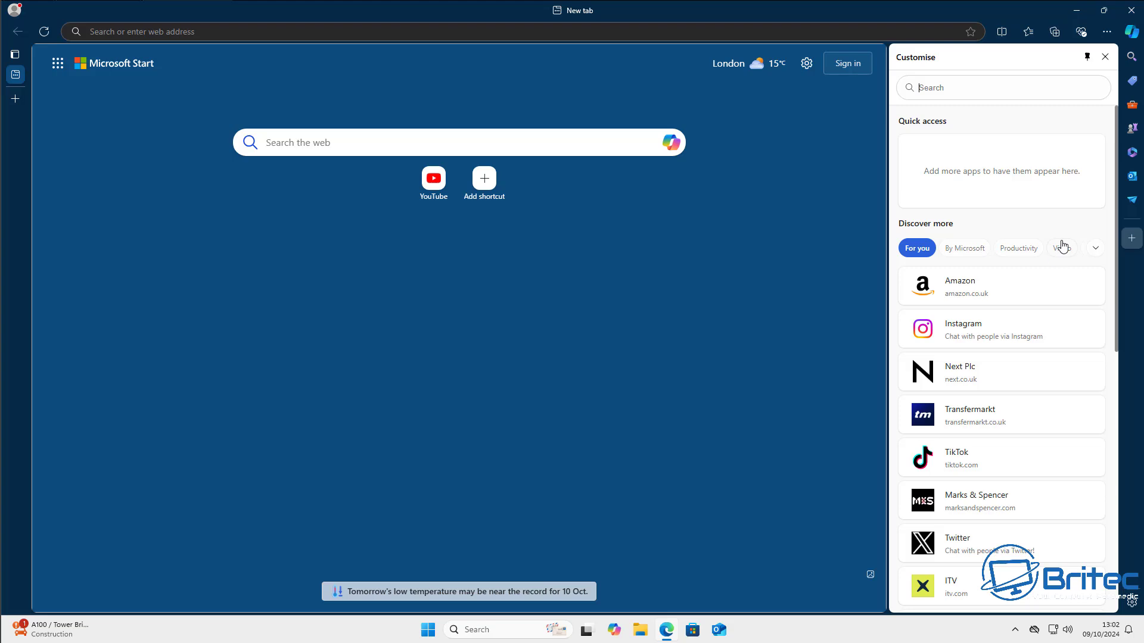
pyautogui.scroll(-9, 1037, 402)
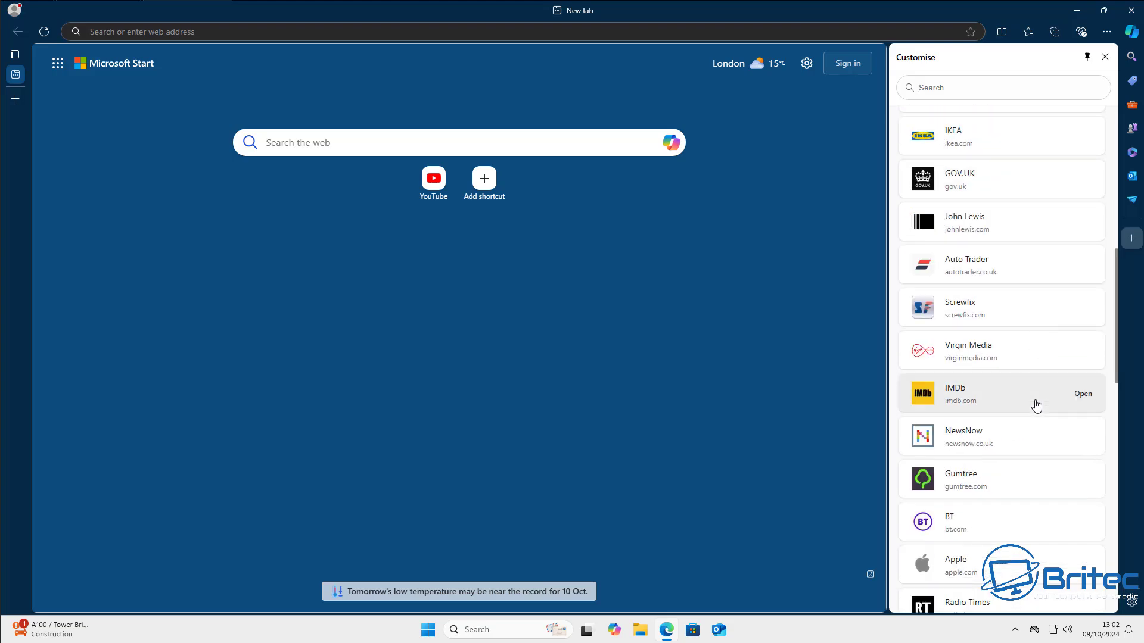
pyautogui.scroll(10, 1037, 393)
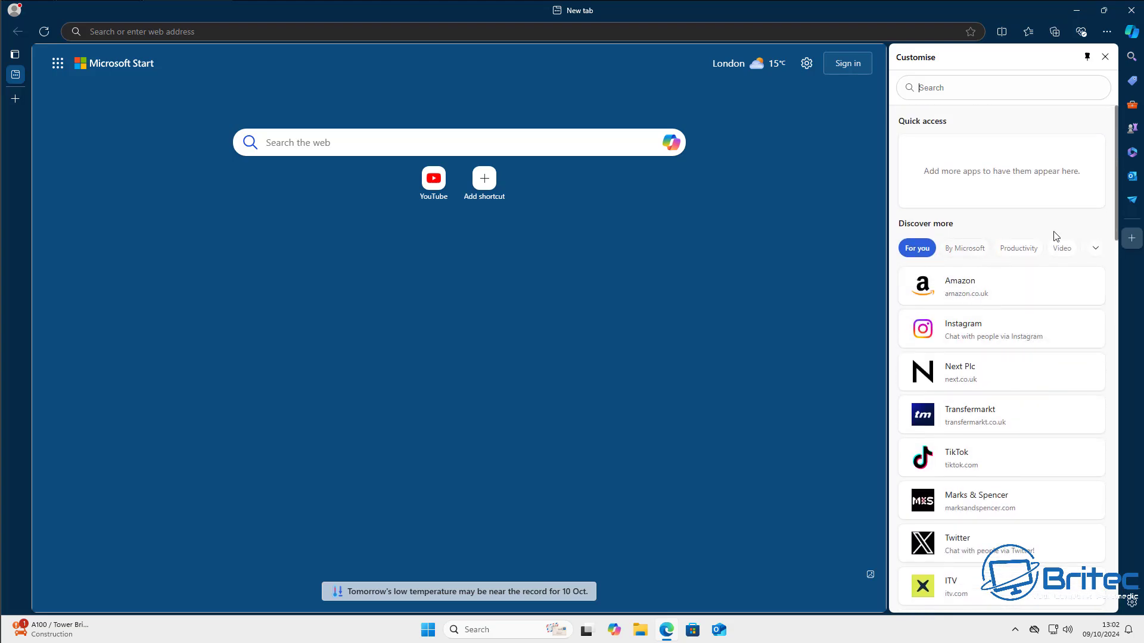
pyautogui.click(1106, 58)
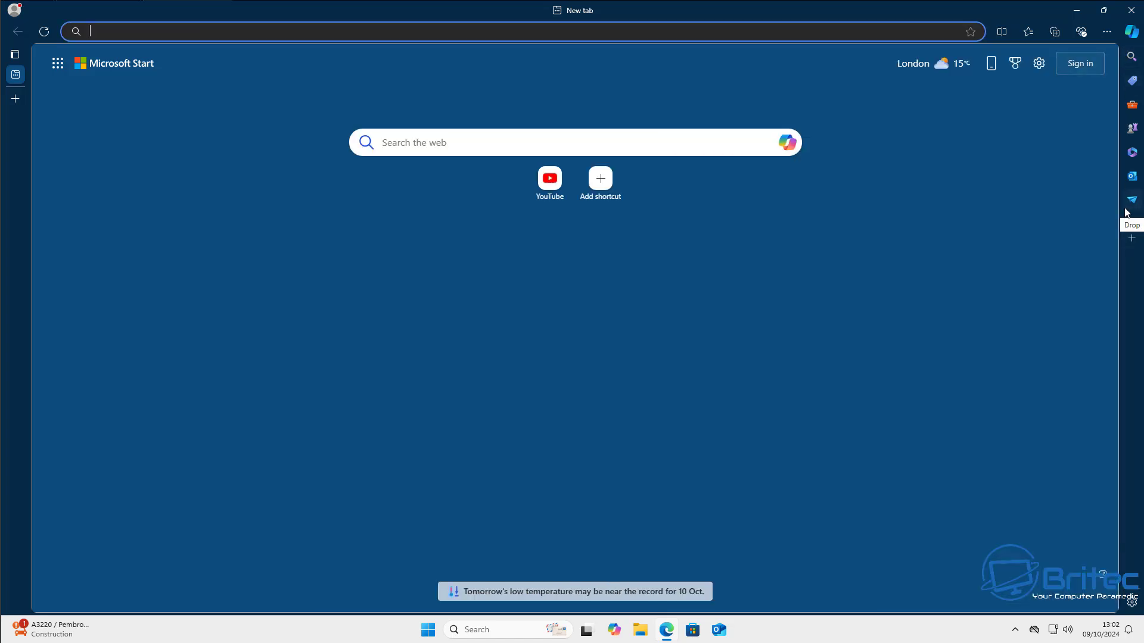
# Turn the sidebar Off in Sidebar settings
pyautogui.click(1107, 33)
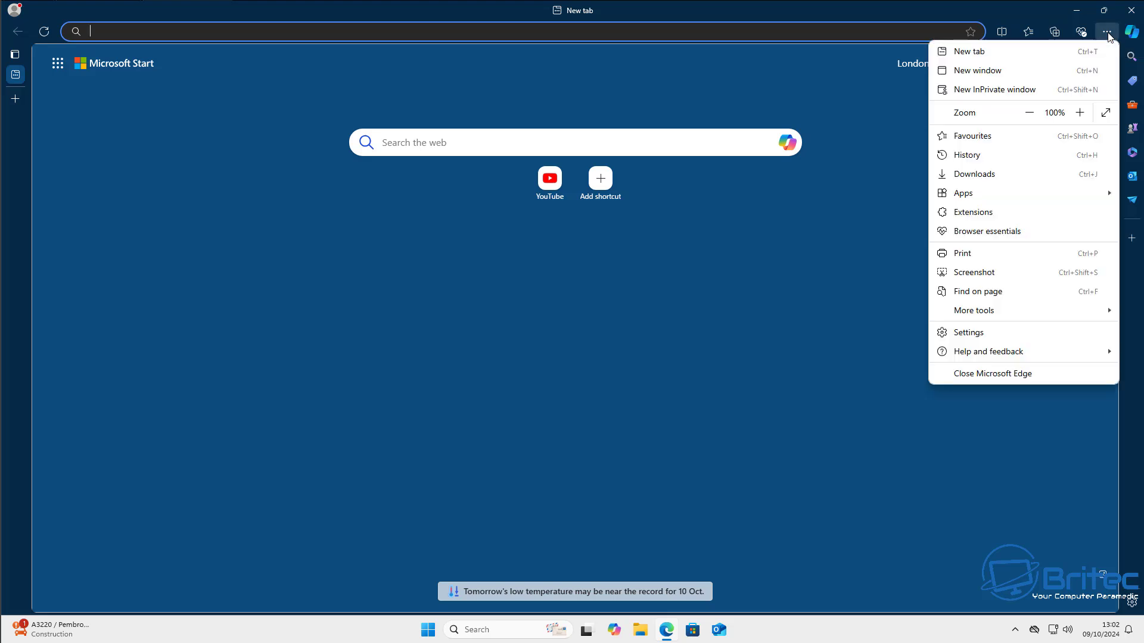
pyautogui.click(992, 334)
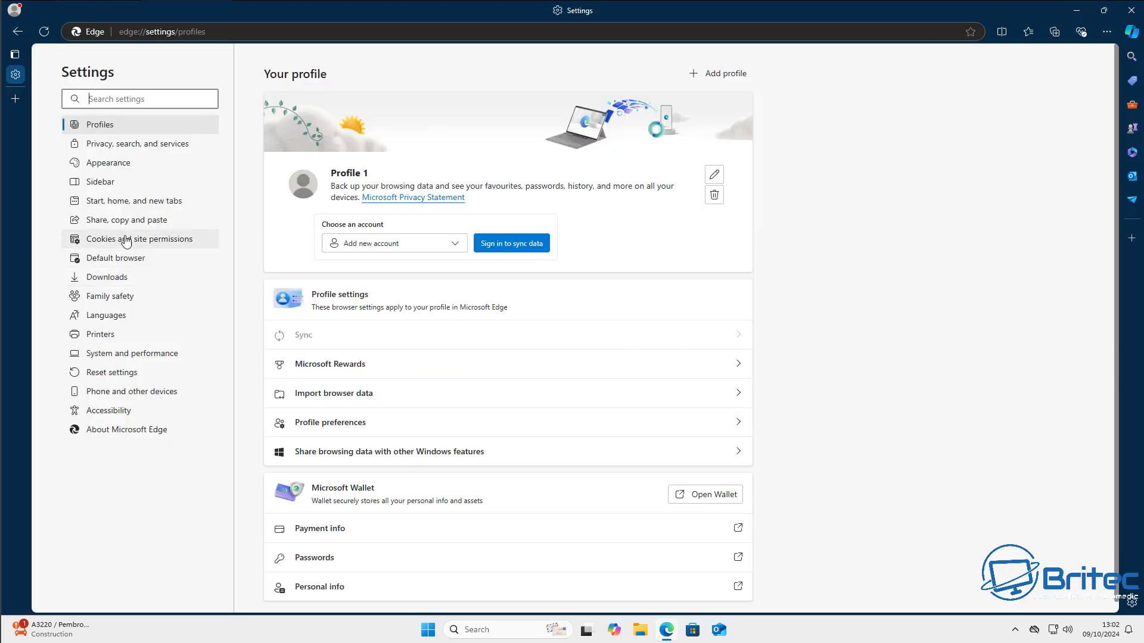
pyautogui.click(111, 184)
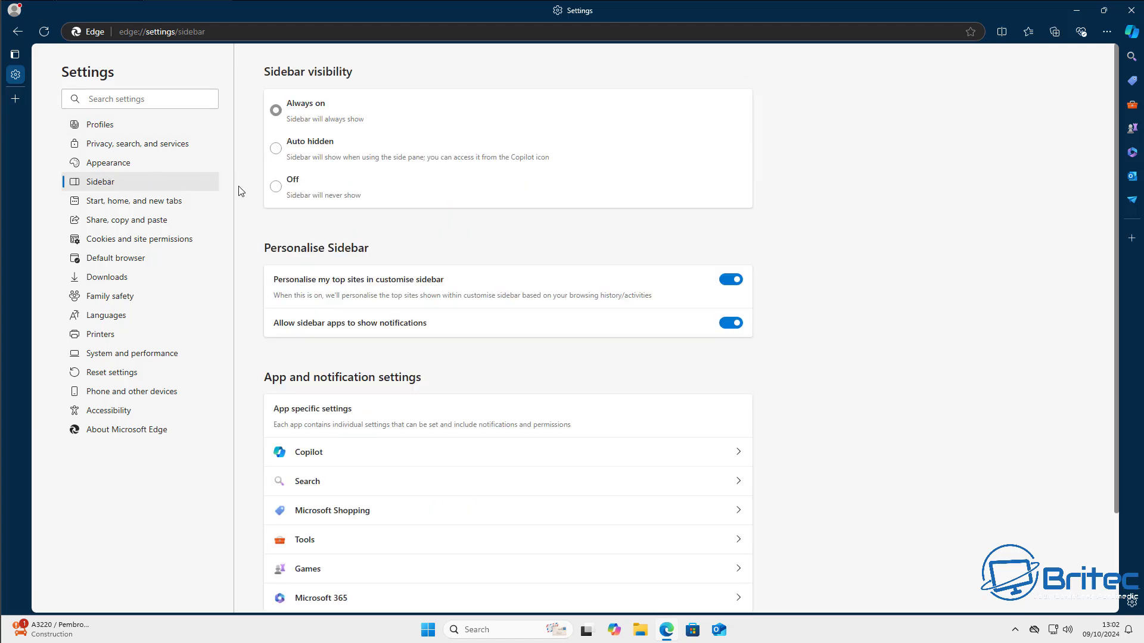
pyautogui.click(276, 187)
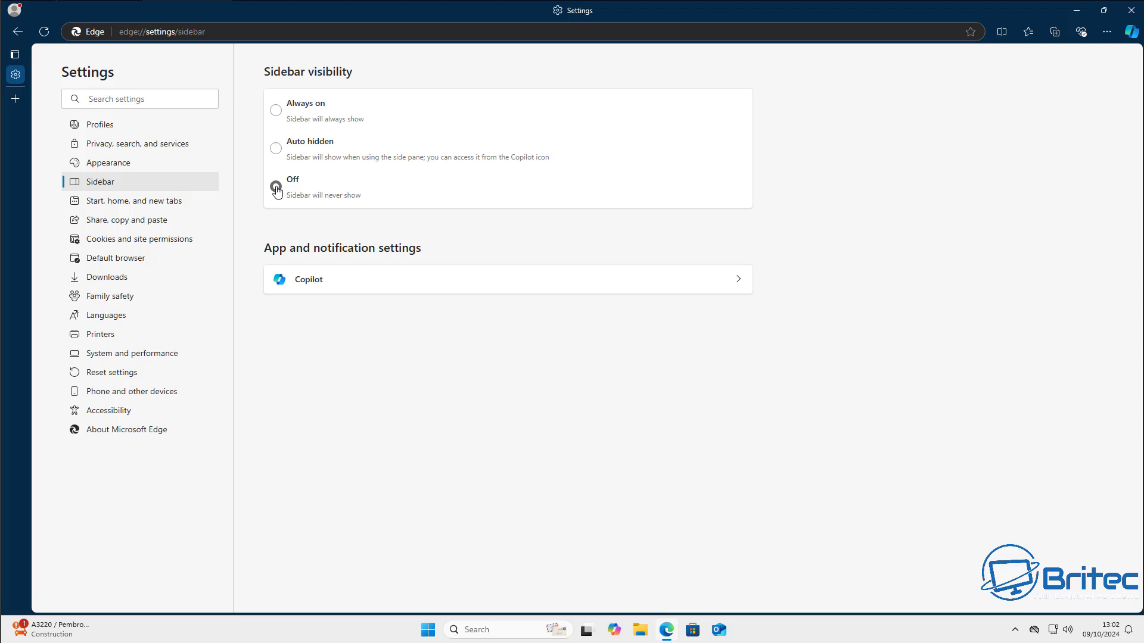
# In the Copilot app settings, turn off Show Copilot and Show shopping notifications
pyautogui.click(737, 284)
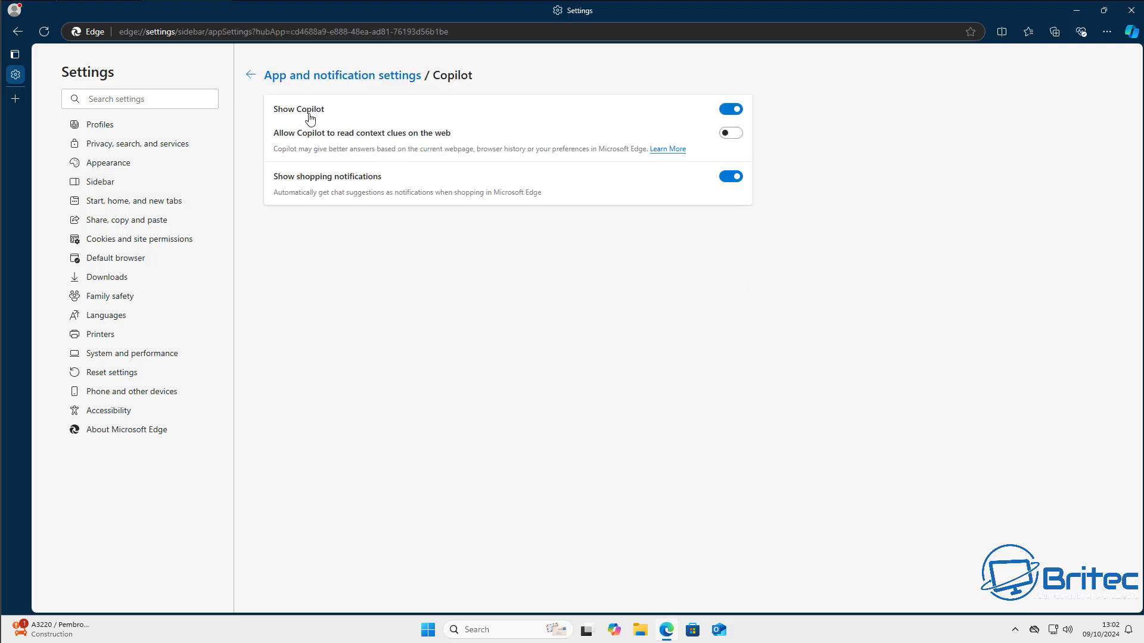
pyautogui.click(733, 111)
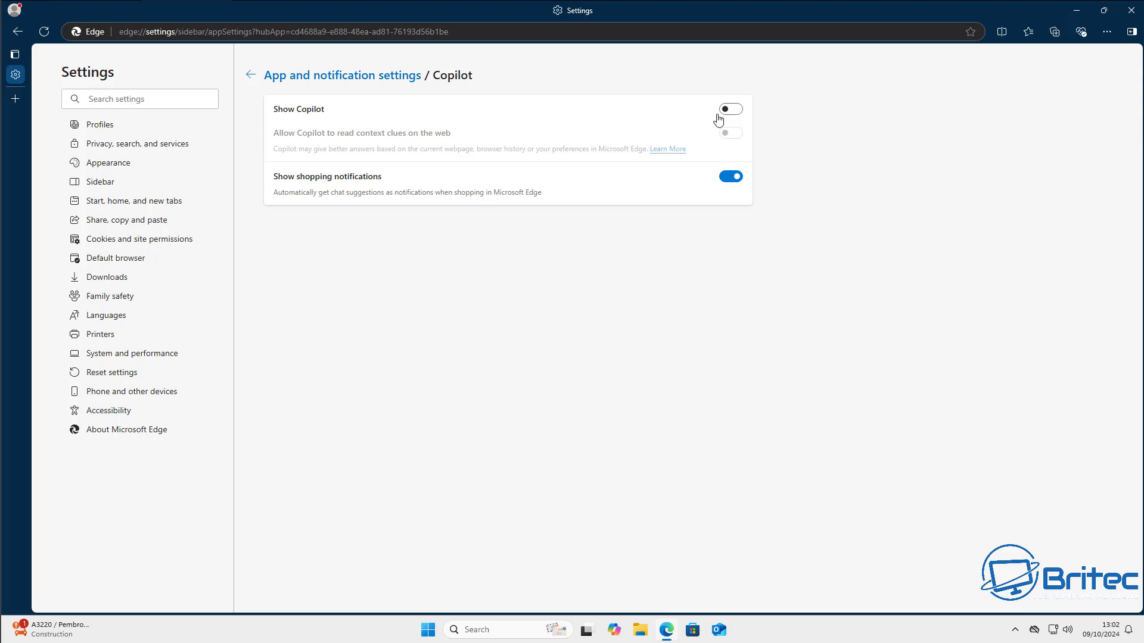
pyautogui.click(734, 185)
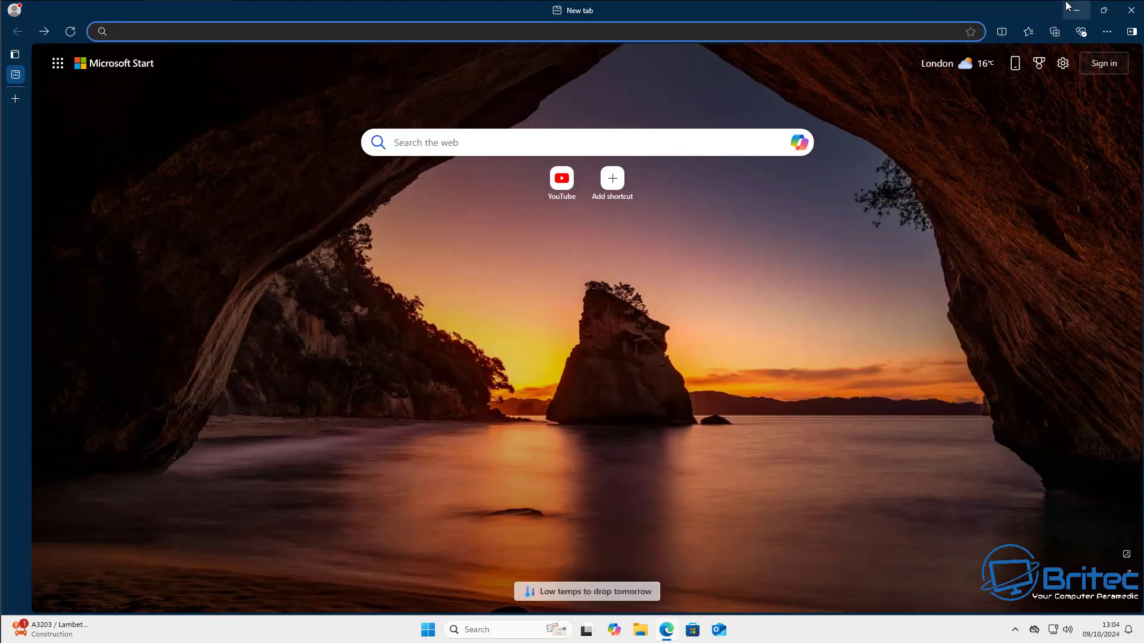
# Turn off 'Shopping in Microsoft Edge' under Services in Privacy, search, and services
pyautogui.click(1107, 33)
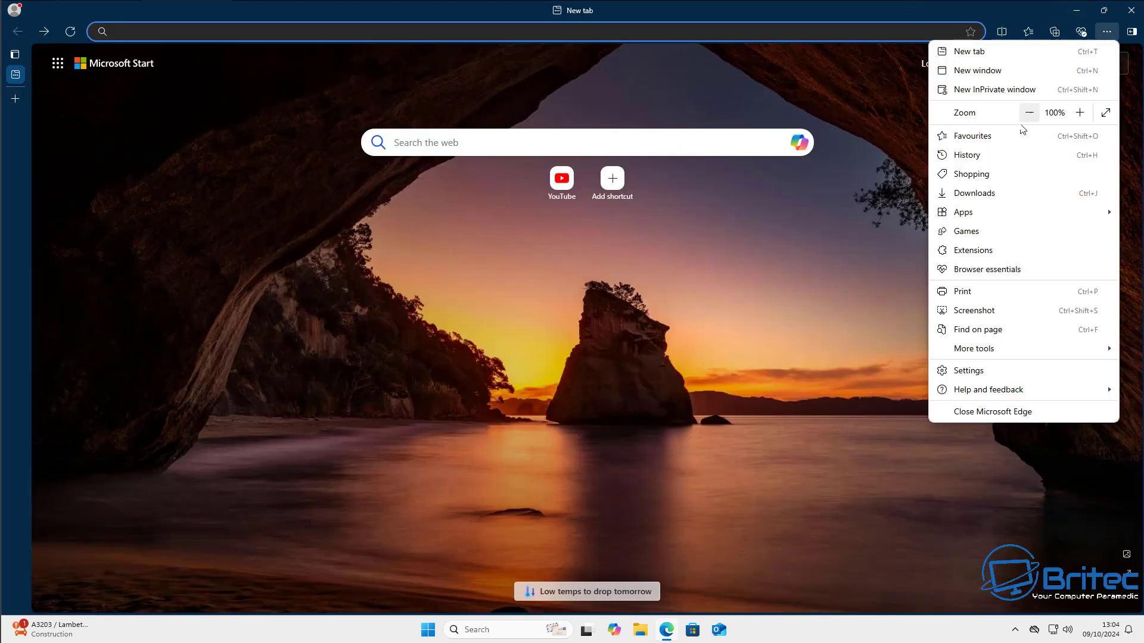
pyautogui.click(965, 370)
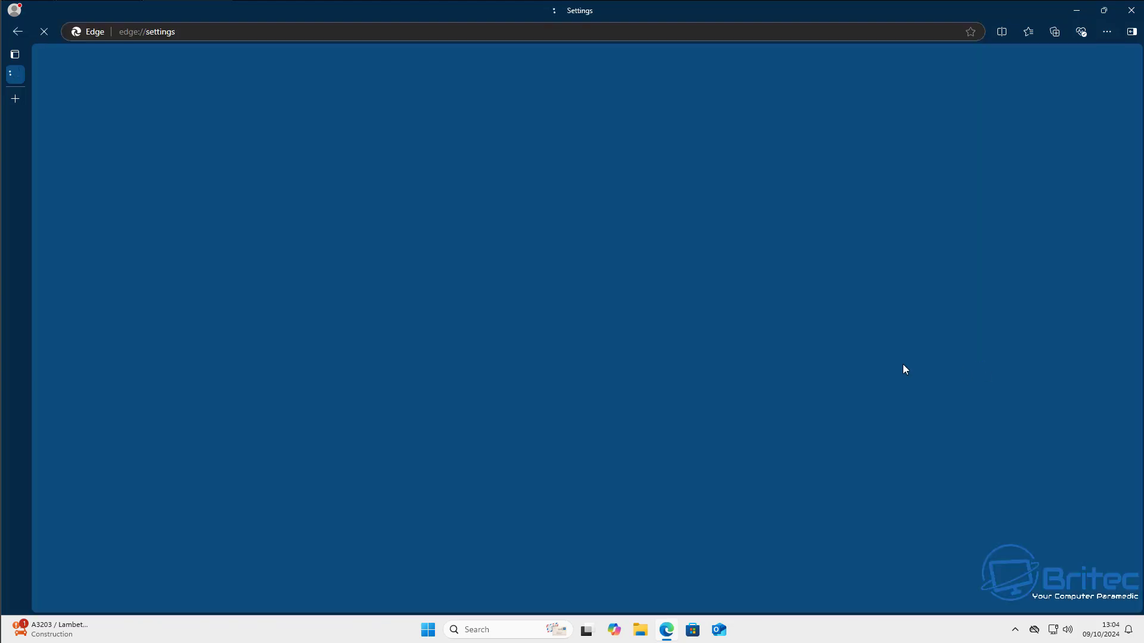
pyautogui.click(121, 149)
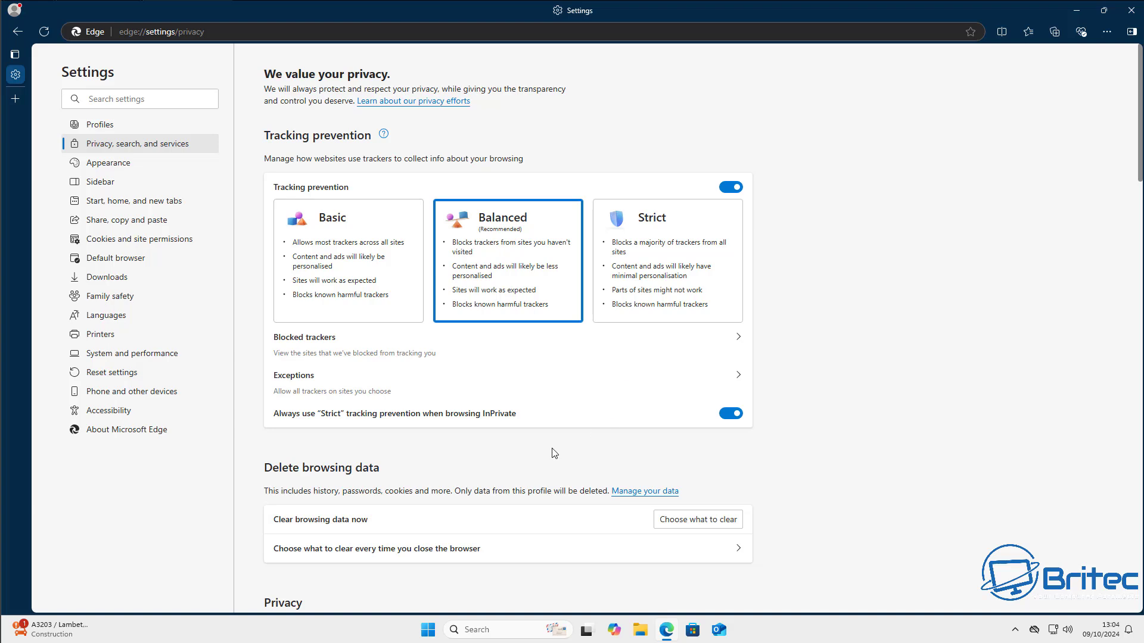
pyautogui.scroll(-8, 539, 448)
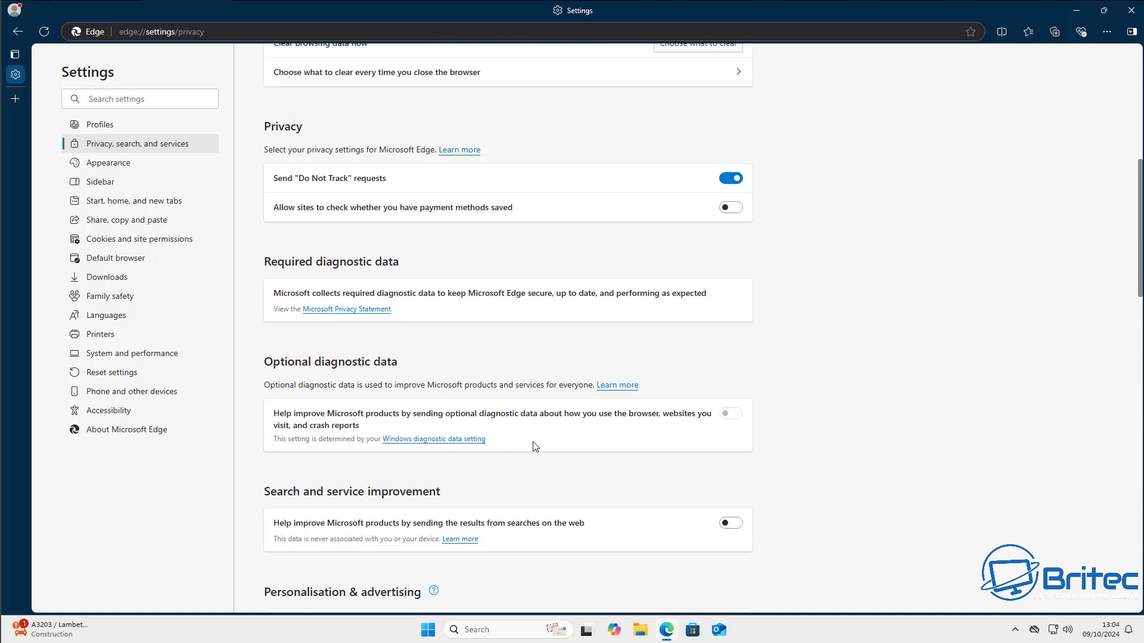
pyautogui.scroll(-2, 540, 464)
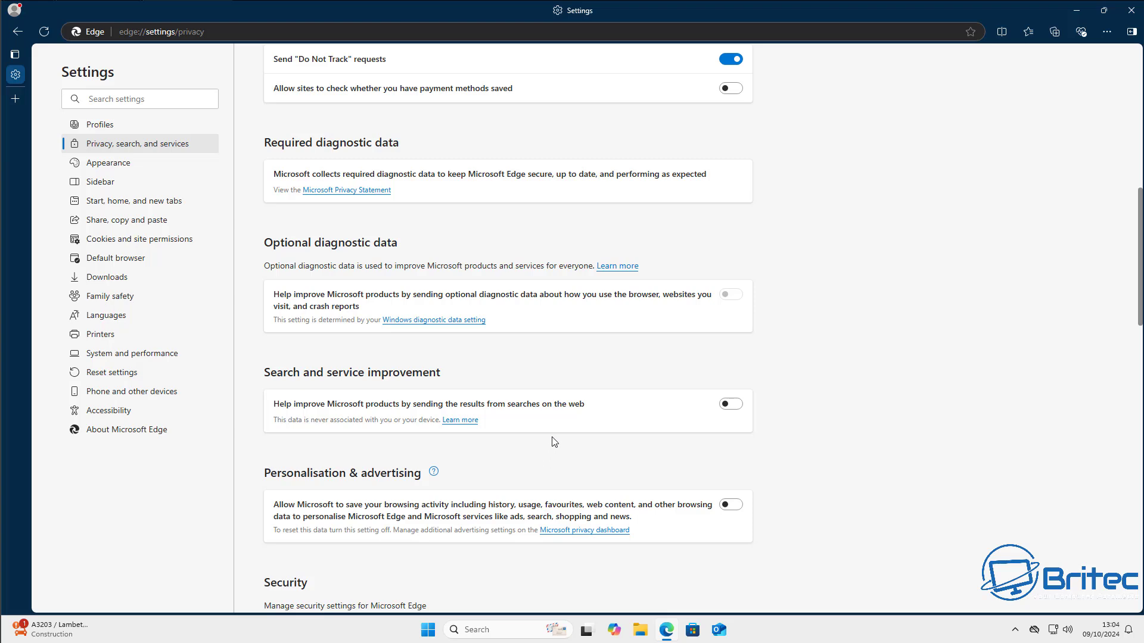
pyautogui.scroll(-7, 557, 436)
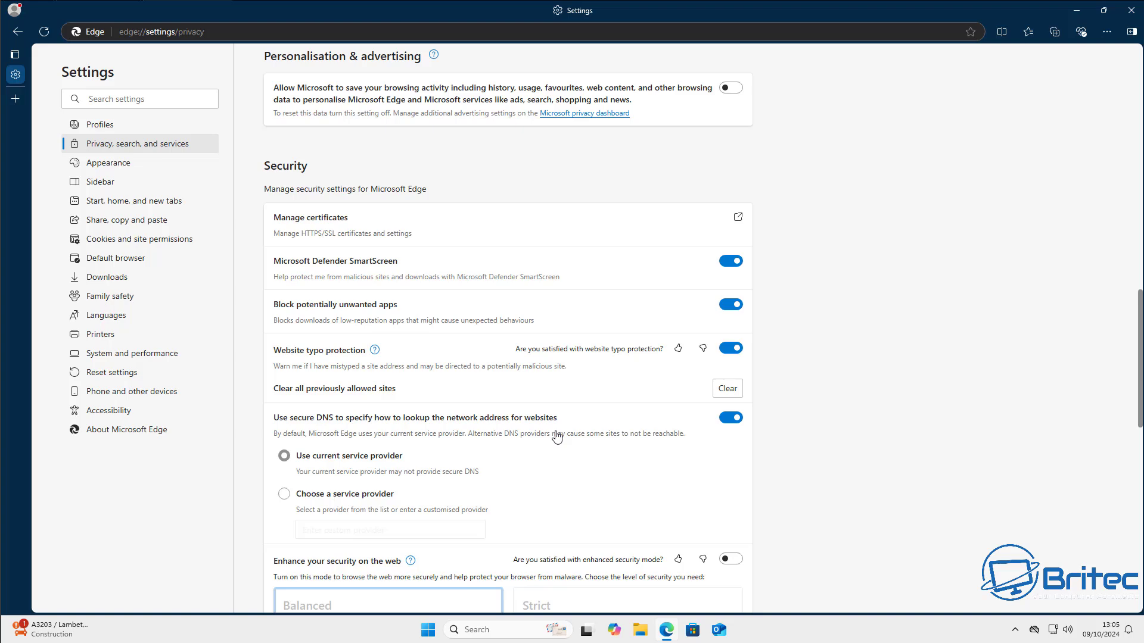
pyautogui.scroll(-4, 557, 436)
pyautogui.scroll(-4, 554, 441)
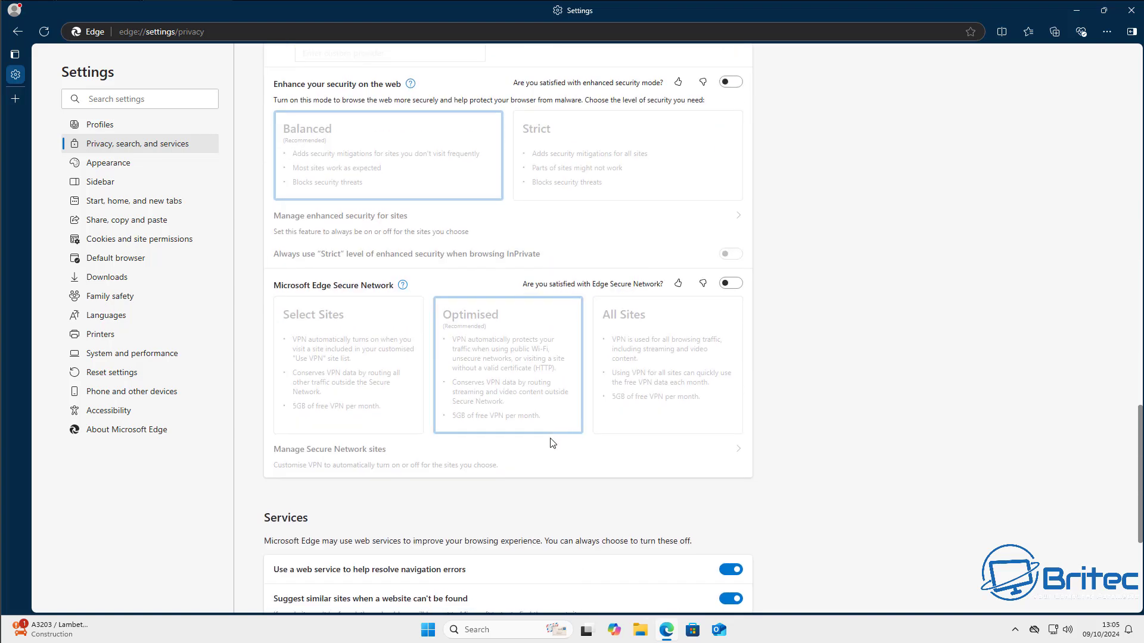
pyautogui.scroll(-4, 553, 444)
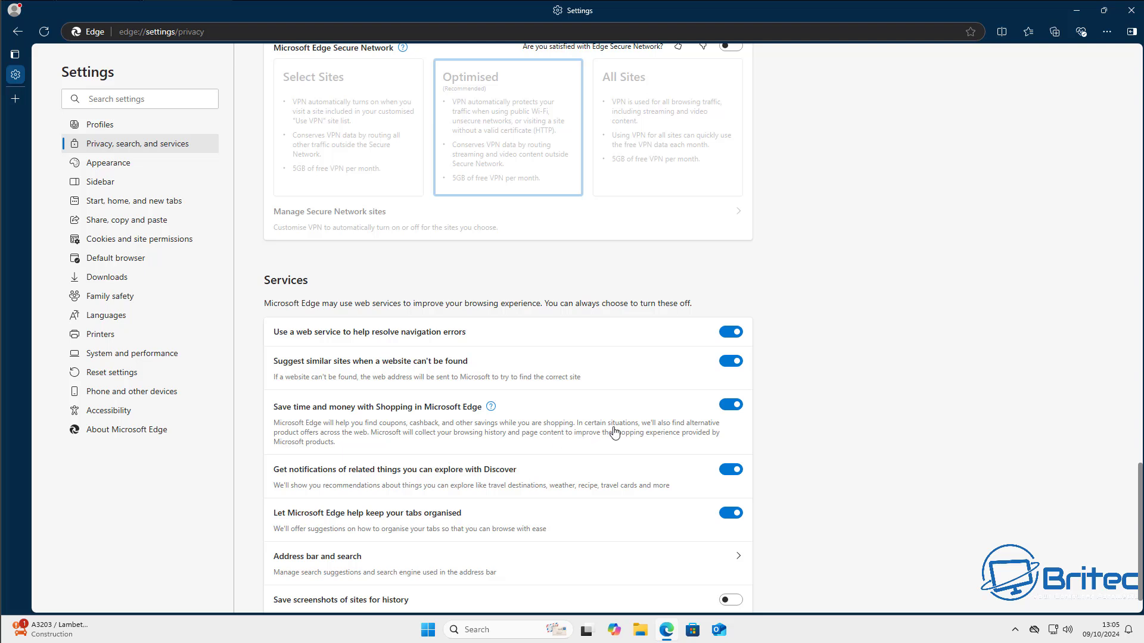
pyautogui.click(732, 406)
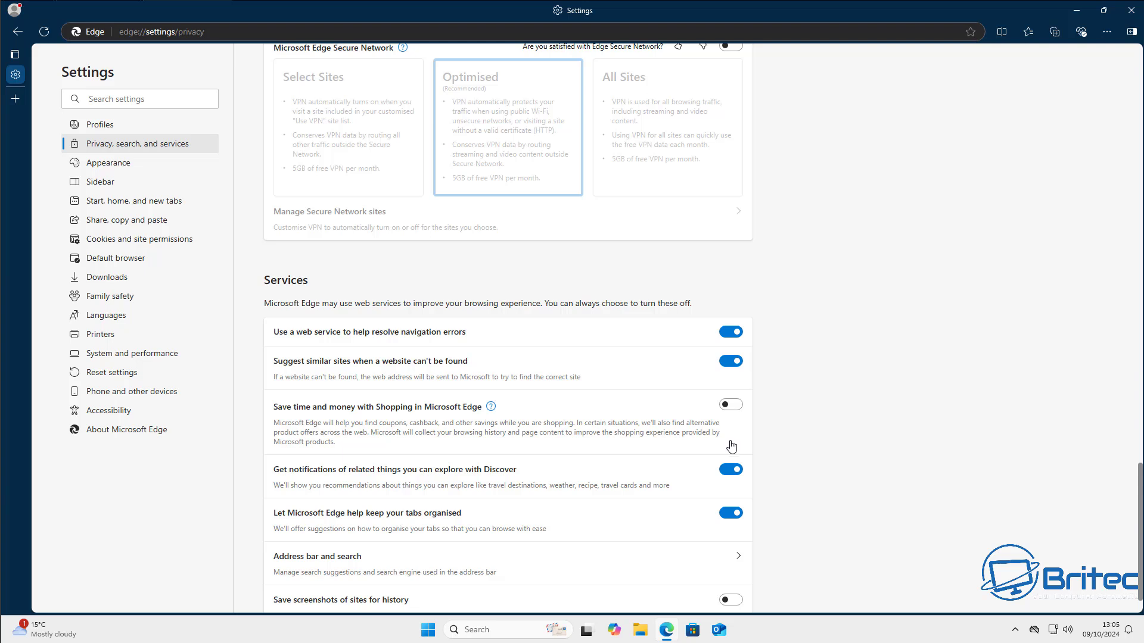
pyautogui.scroll(-1, 719, 462)
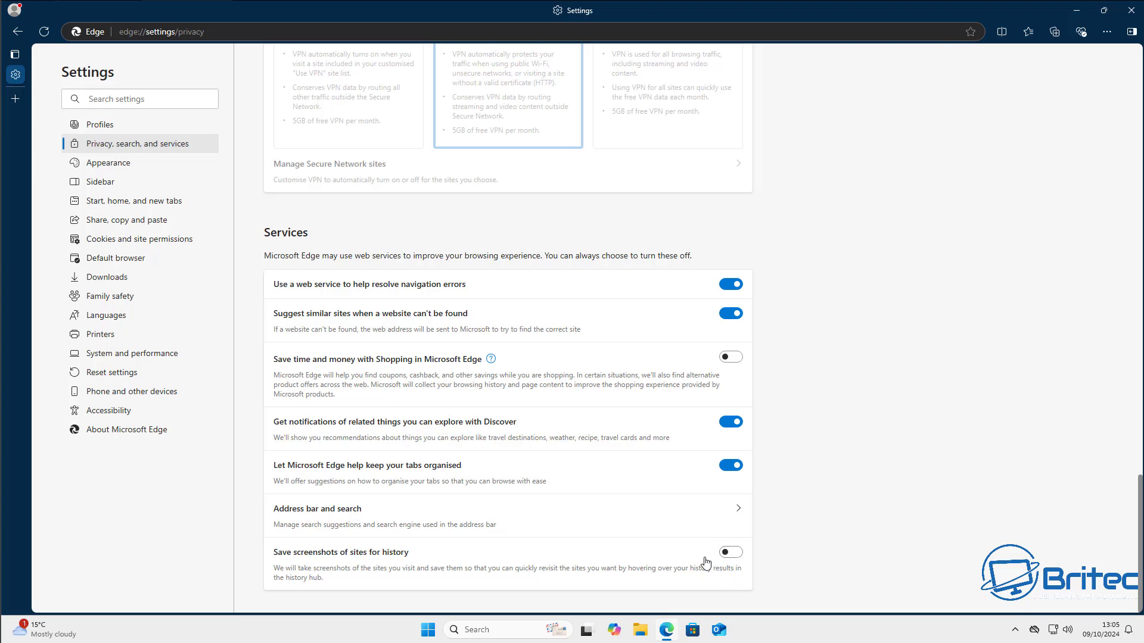
pyautogui.scroll(4, 690, 516)
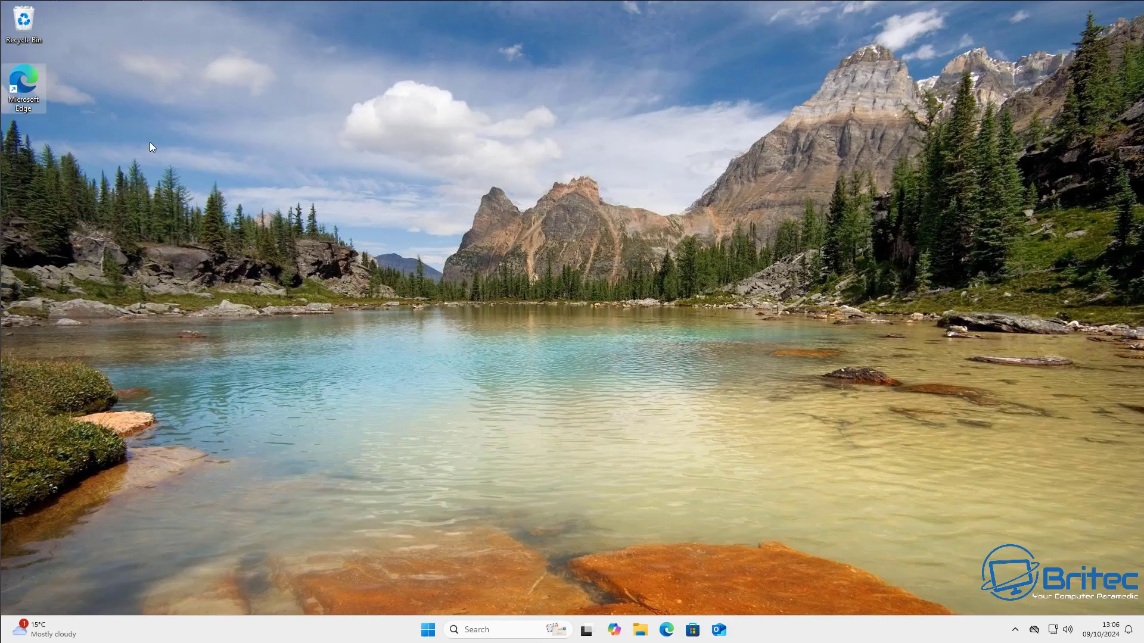
# Relaunch Edge from its desktop icon and dismiss the stray image context menu
pyautogui.doubleClick(19, 72)
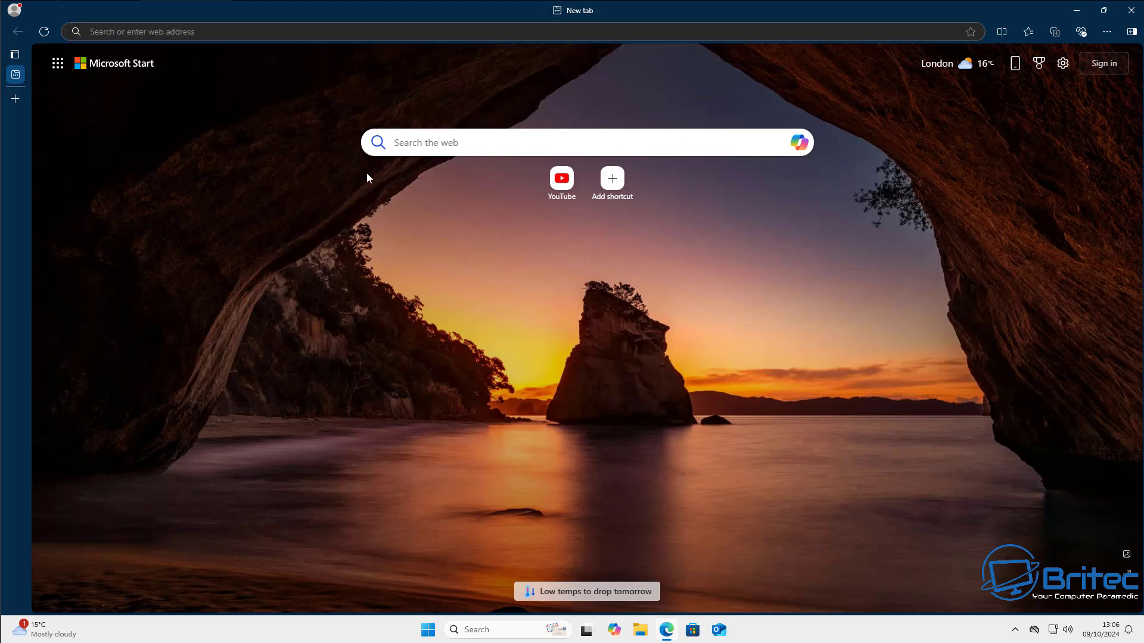
pyautogui.rightClick(383, 143)
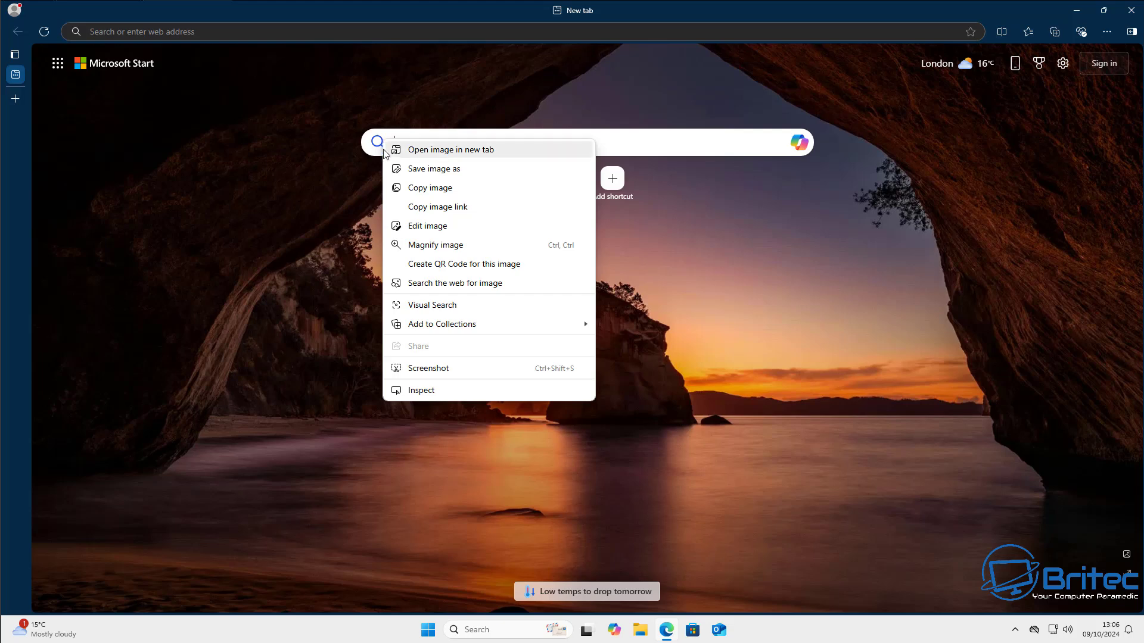
pyautogui.moveTo(483, 322)
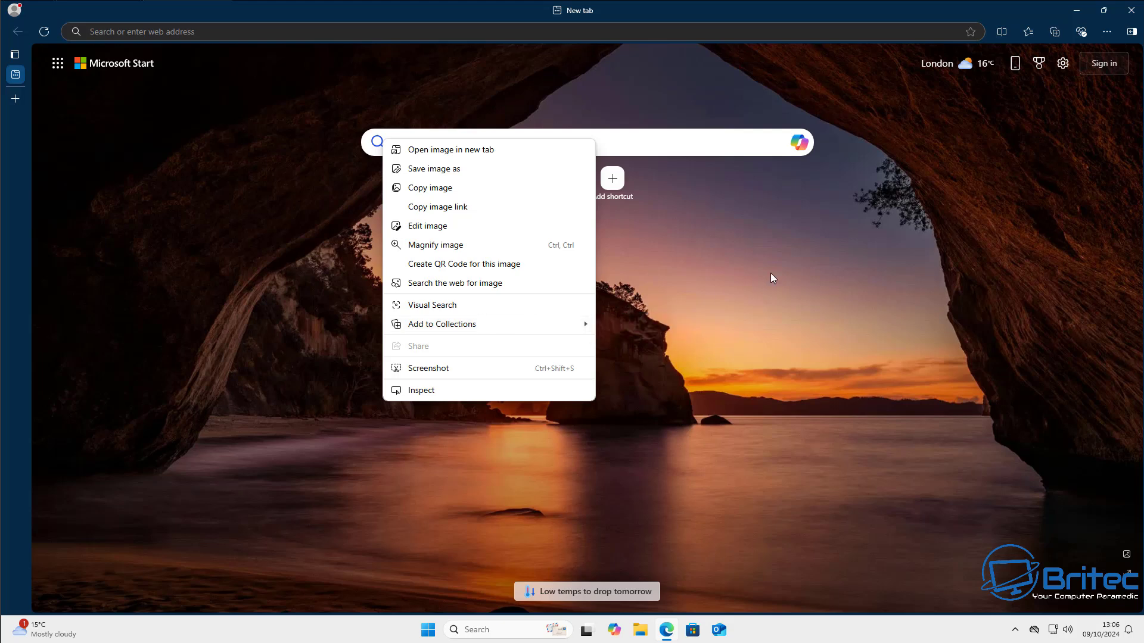
pyautogui.click(829, 263)
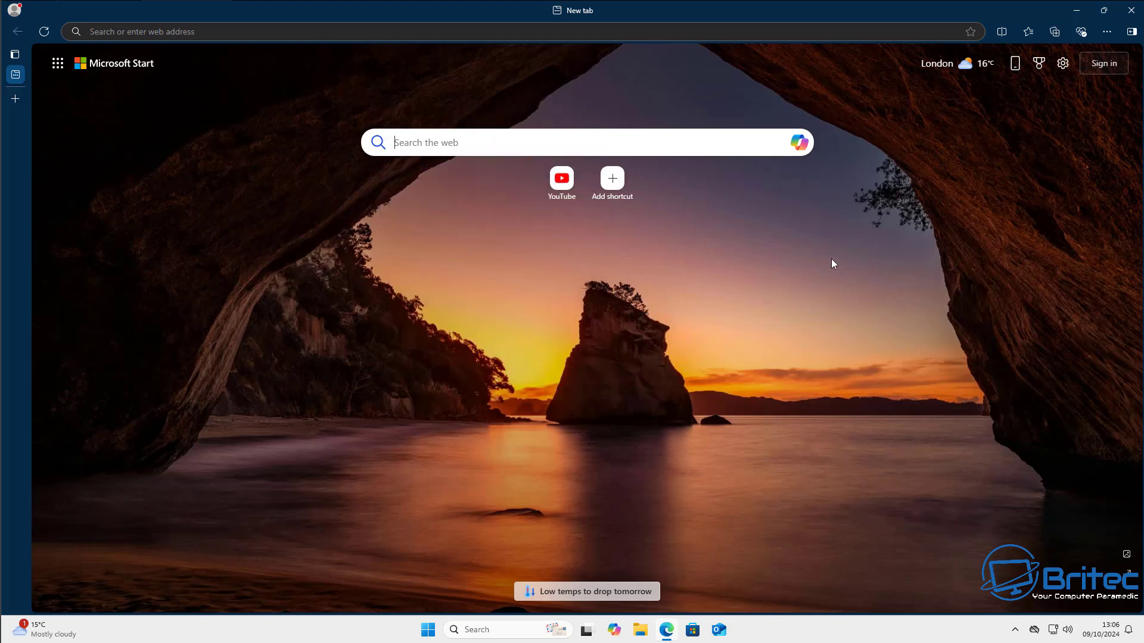
# Search the web for 'hide search box edge'
pyautogui.hotkey('ctrl', 'l')
pyautogui.click(430, 141)
pyautogui.write('hide searc')
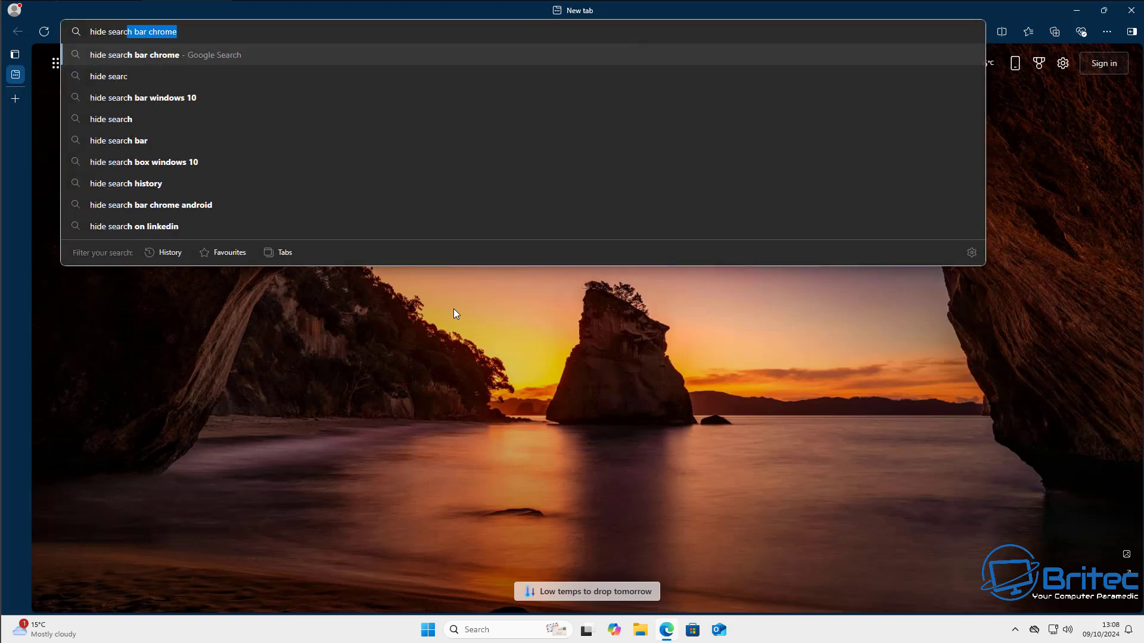
pyautogui.write('h box ed')
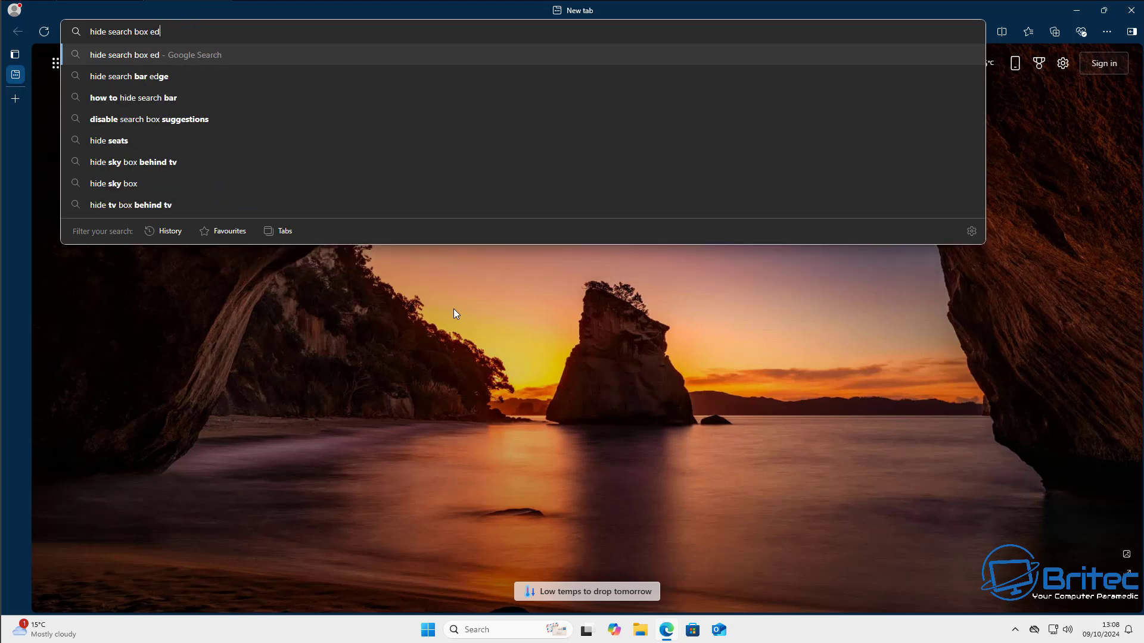
pyautogui.write('ge')
pyautogui.press('Return')
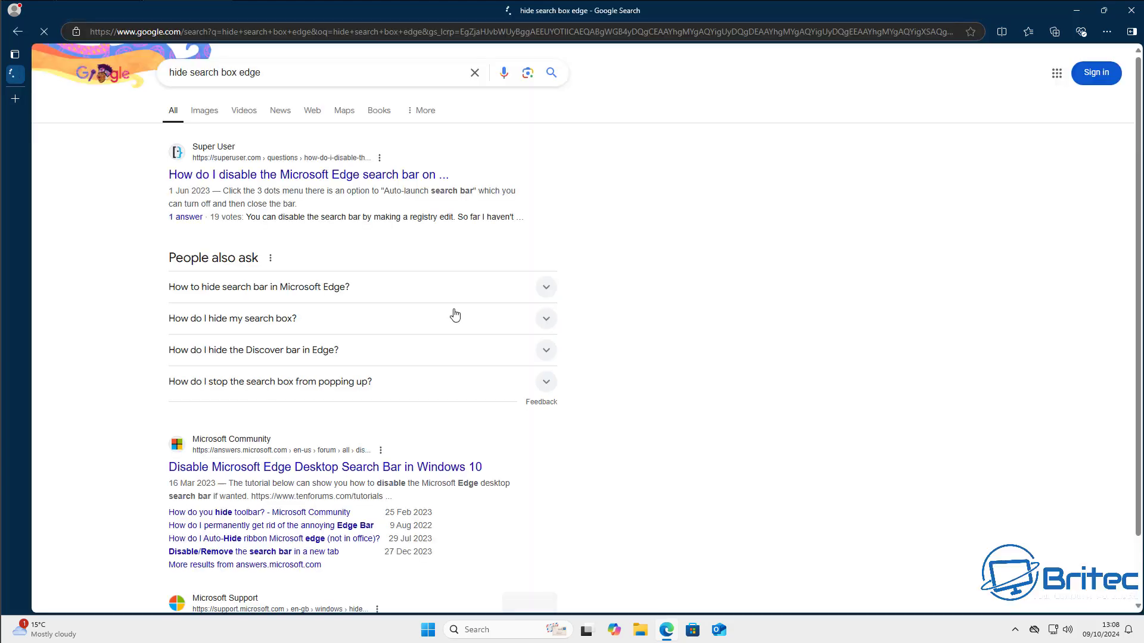